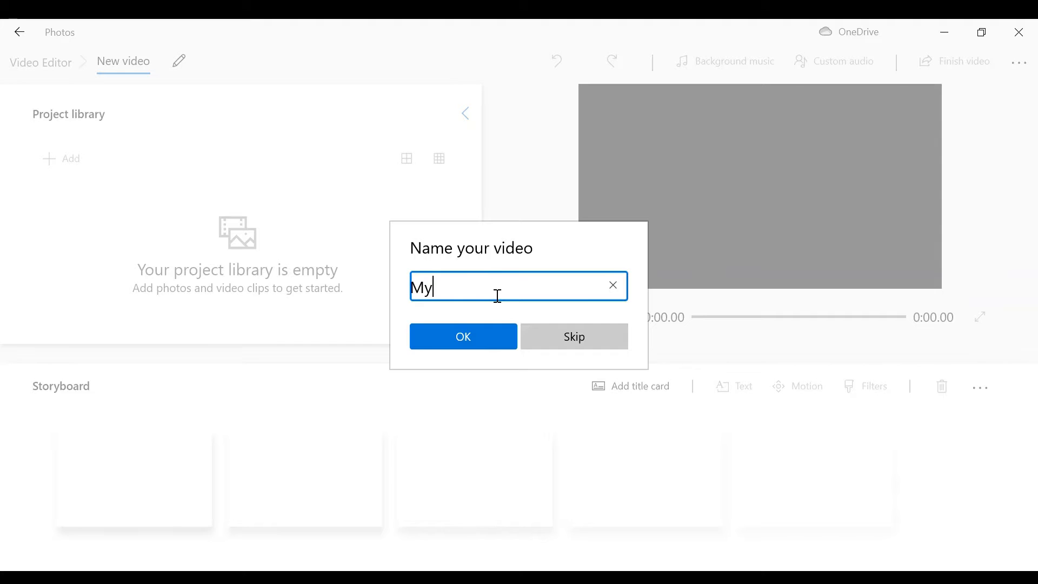
Name the new video project "My new video".
{"action": "type", "text": "new video"}
{"action": "left_click", "coordinate": [498, 346]}
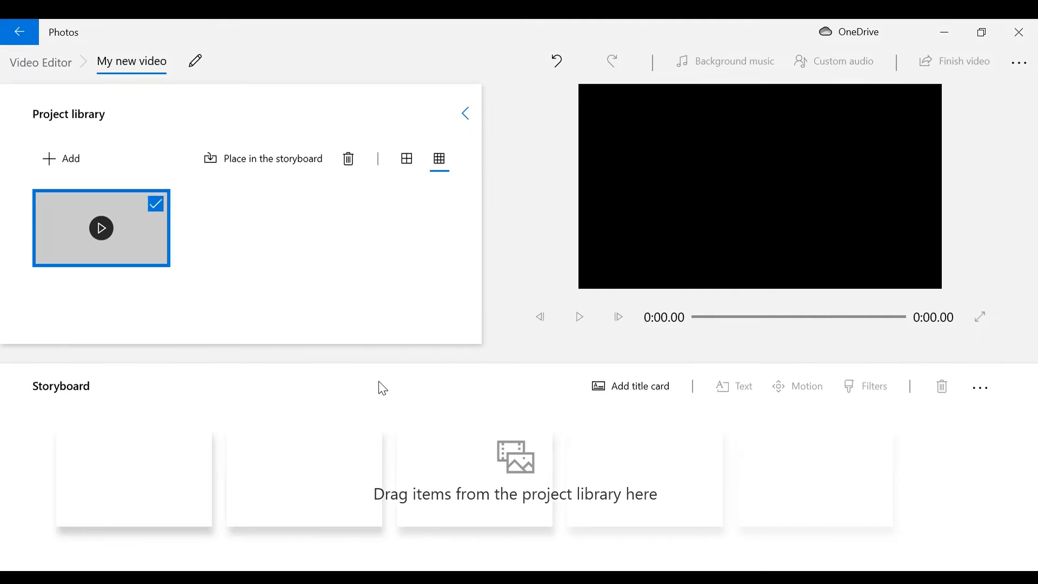
Place the beach clip from the project library in the storyboard and preview about 10 seconds of it.
{"action": "left_click_drag", "start_coordinate": [60, 238], "coordinate": [114, 463]}
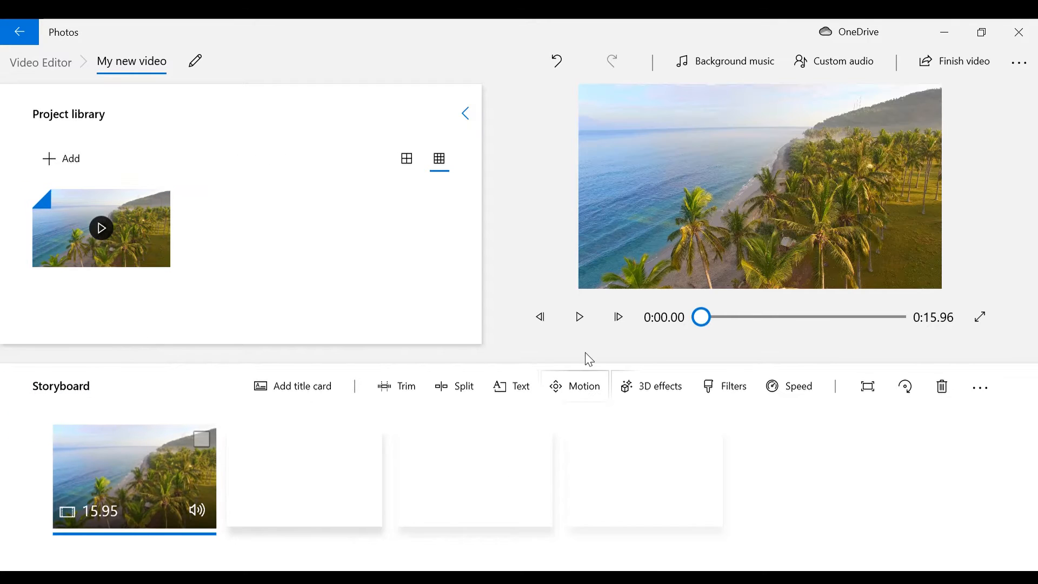
{"action": "left_click", "coordinate": [581, 319]}
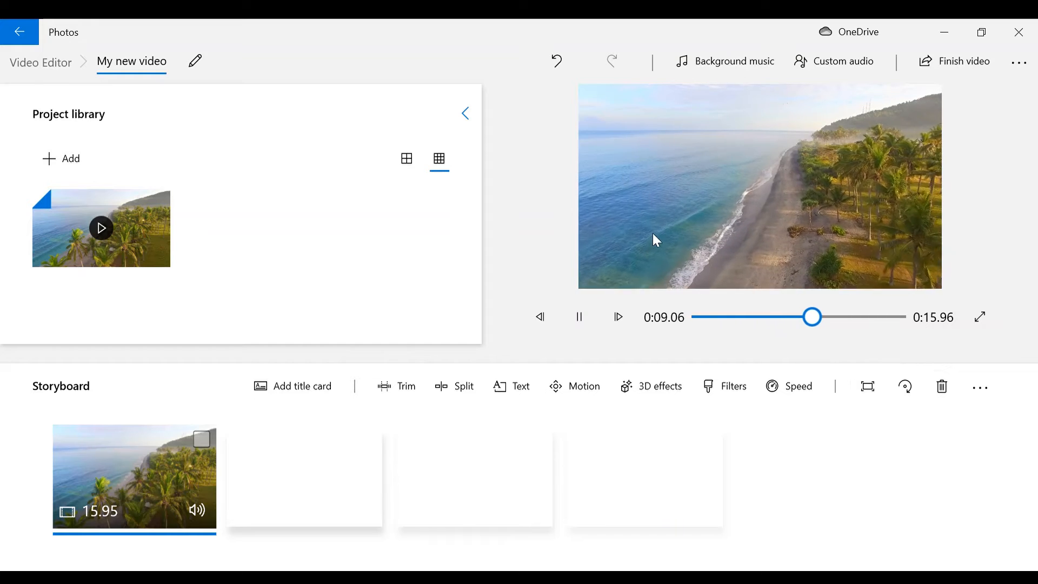
{"action": "left_click", "coordinate": [590, 317]}
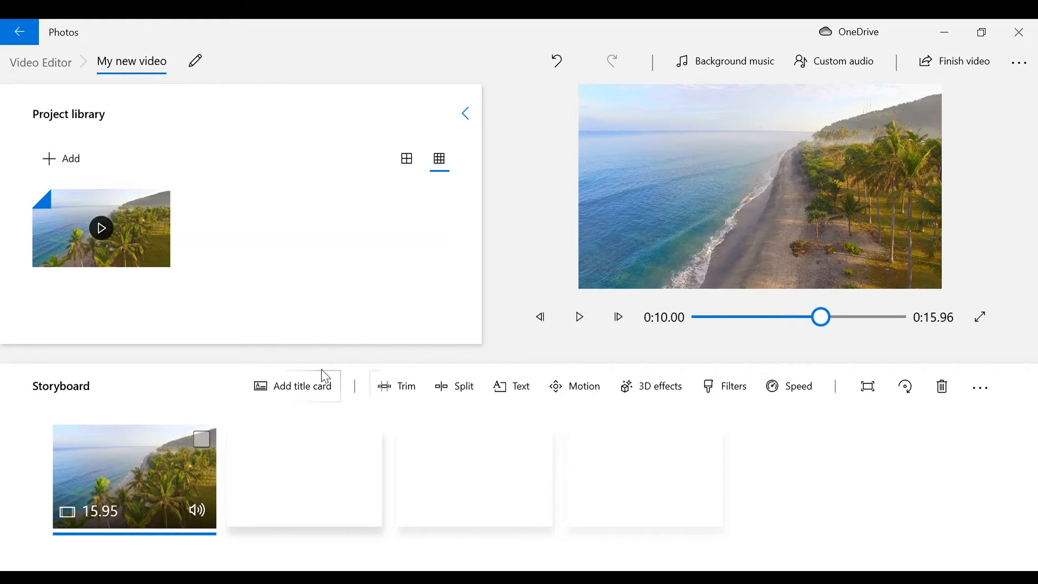
Add a title card before the beach clip with the text "My first Video".
{"action": "left_click", "coordinate": [286, 395]}
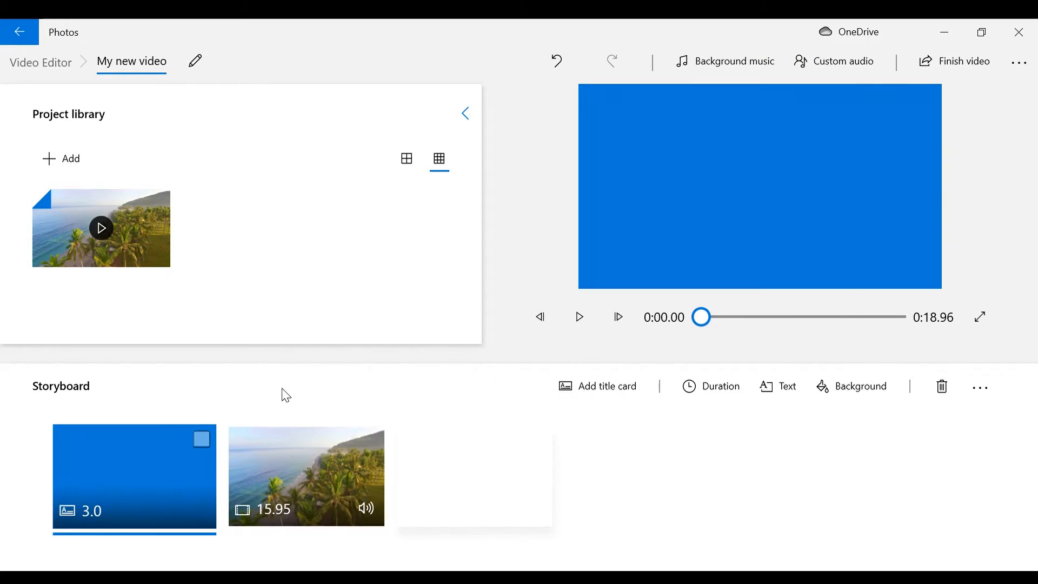
{"action": "left_click", "coordinate": [779, 387]}
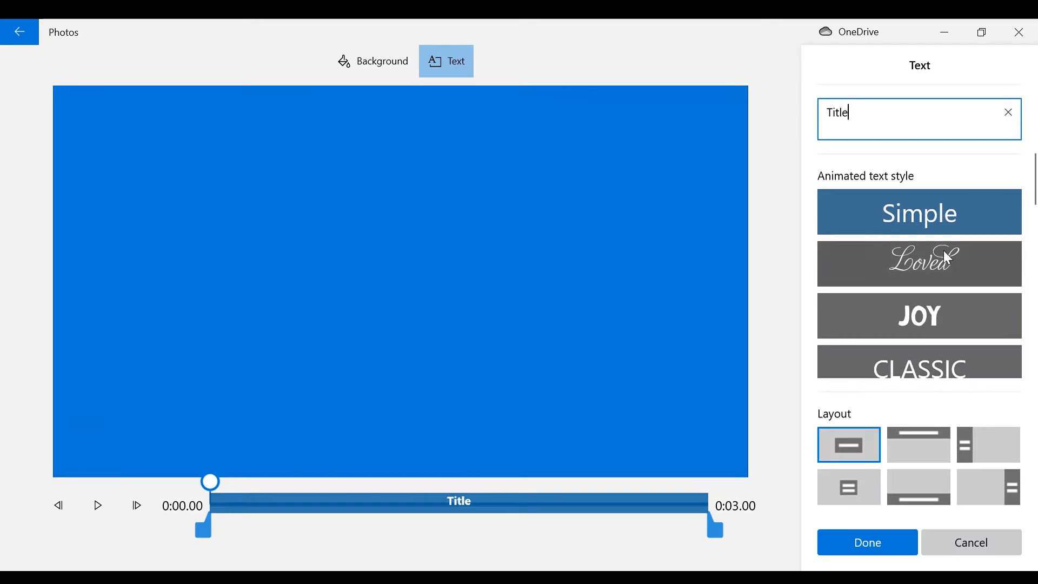
{"action": "key", "text": "BackSpace"}
{"action": "key", "text": "BackSpace"}
{"action": "key", "text": "BackSpace"}
{"action": "key", "text": "BackSpace"}
{"action": "type", "text": "M"}
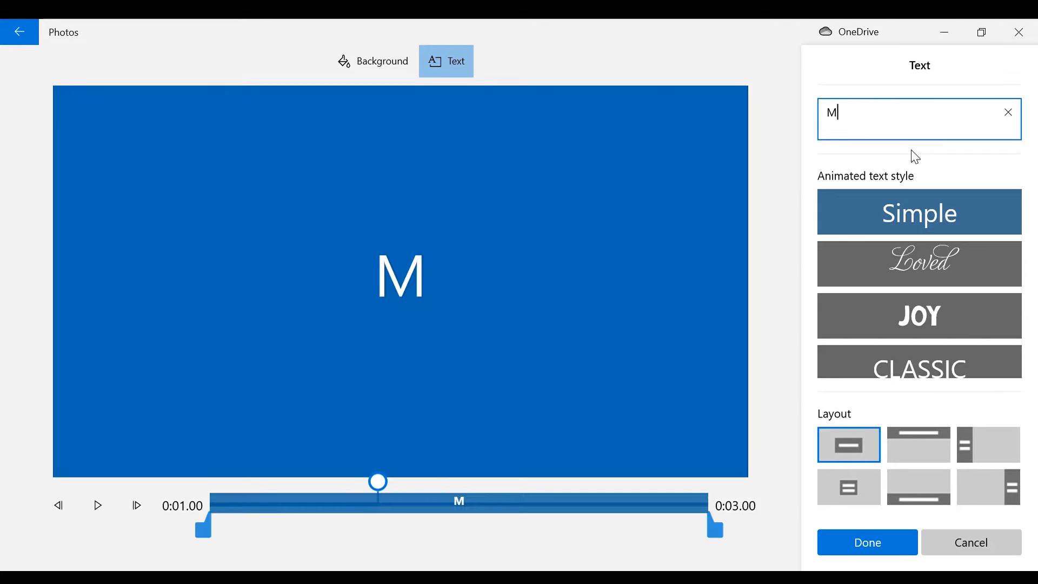
{"action": "type", "text": "y fir"}
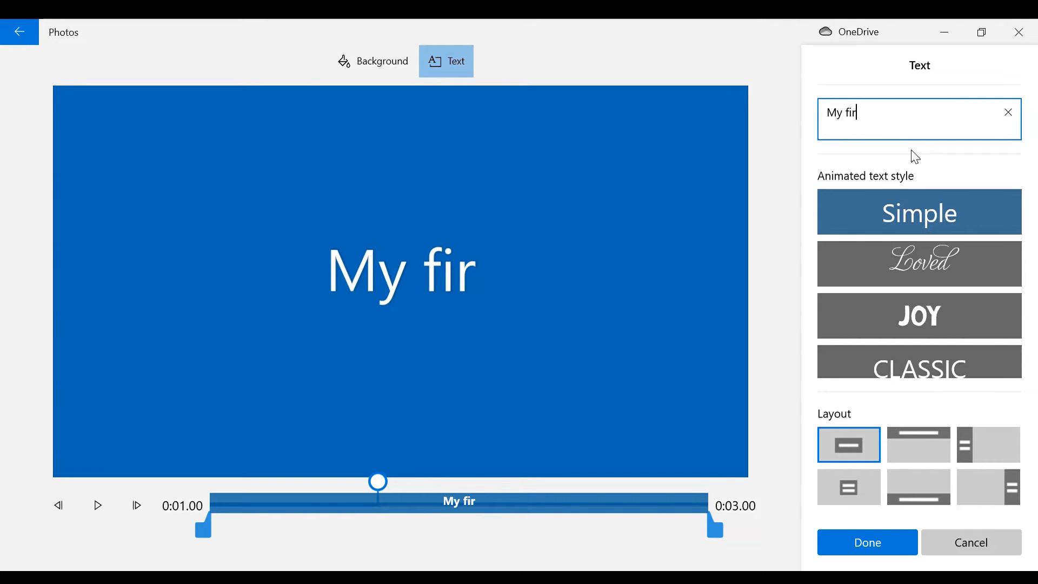
{"action": "type", "text": "st Video"}
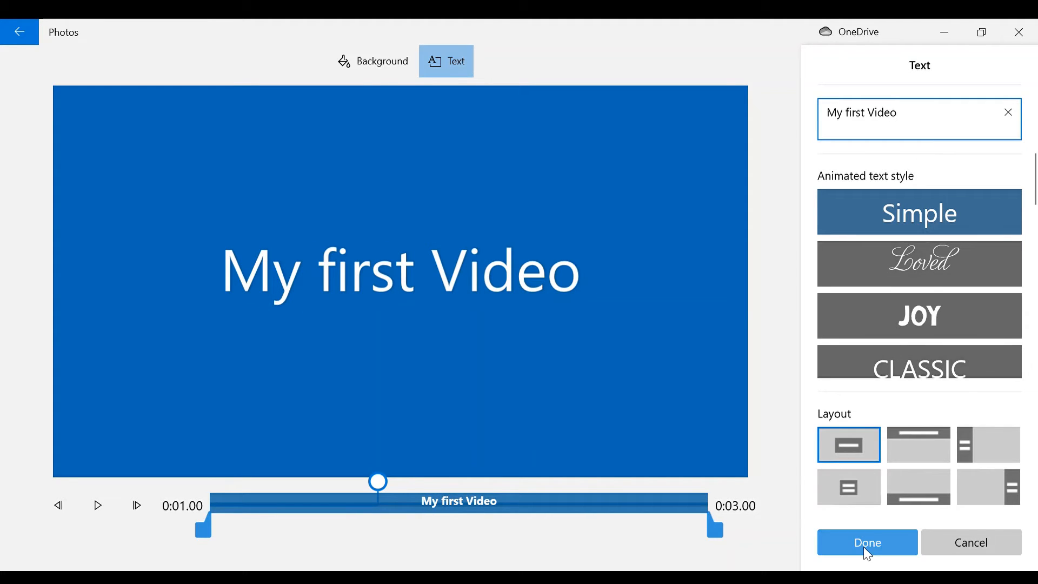
{"action": "left_click", "coordinate": [875, 538]}
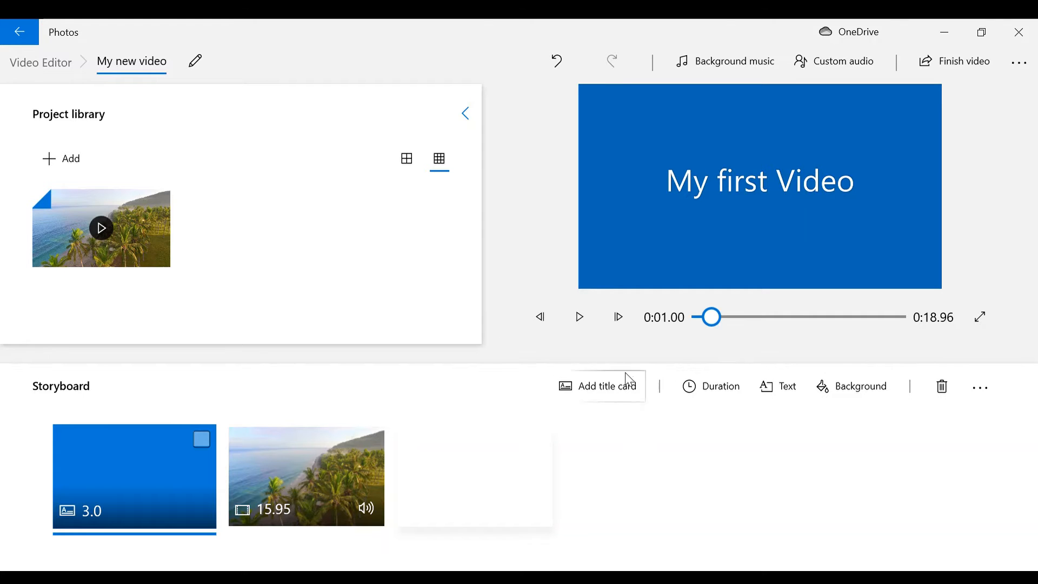
Trim the end of the beach clip so that its length is 11.93 seconds.
{"action": "left_click", "coordinate": [304, 456]}
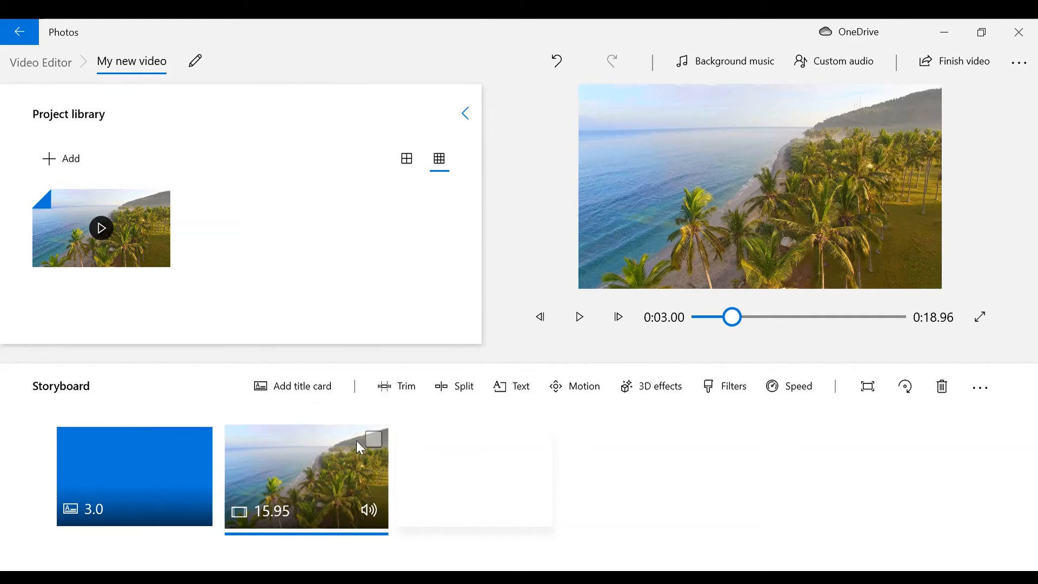
{"action": "left_click", "coordinate": [397, 393]}
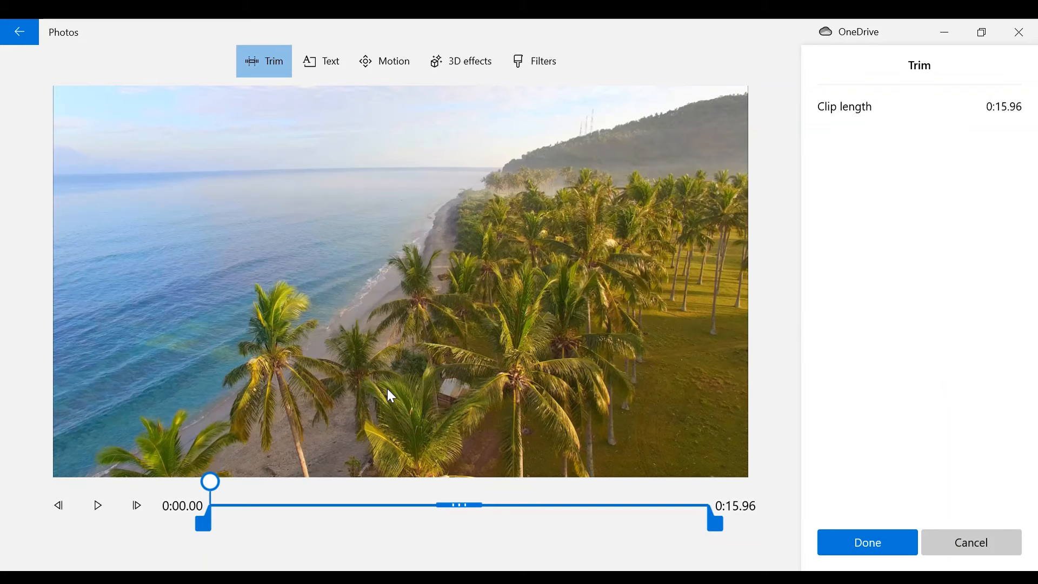
{"action": "left_click_drag", "start_coordinate": [718, 527], "coordinate": [592, 528]}
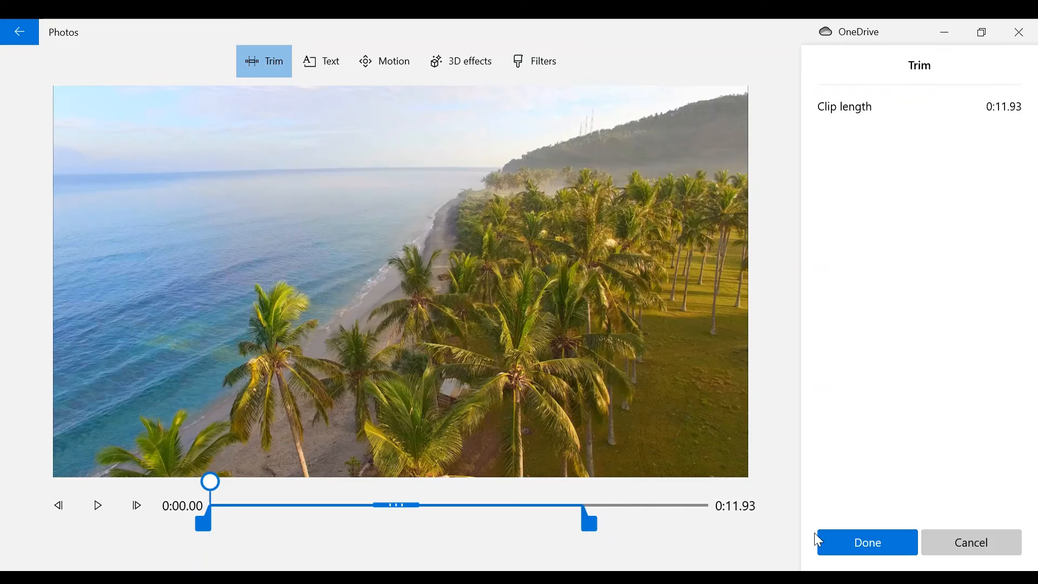
{"action": "left_click", "coordinate": [867, 543]}
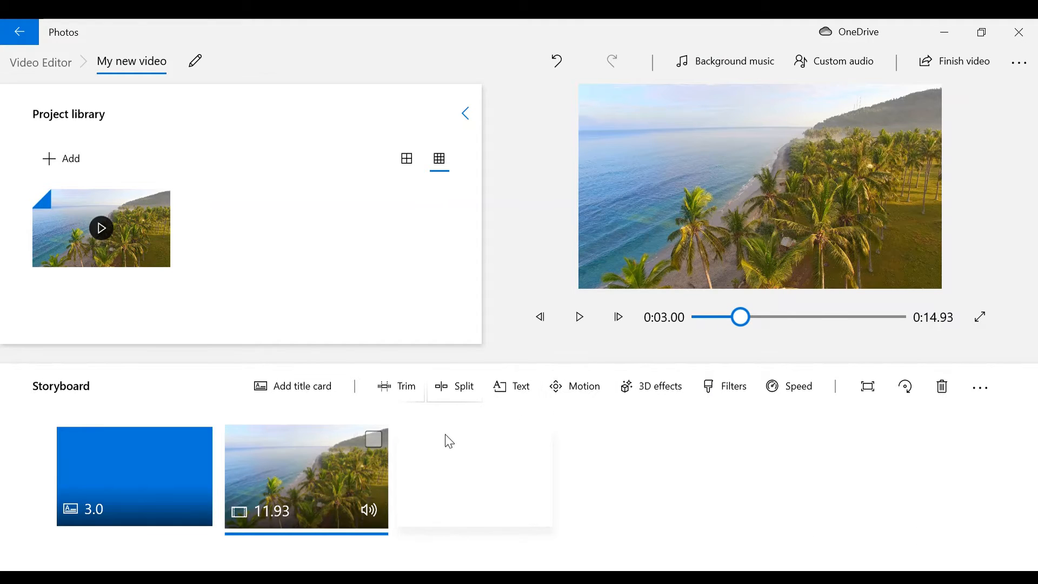
Add the text "Ocean" to the beach clip.
{"action": "left_click", "coordinate": [517, 395]}
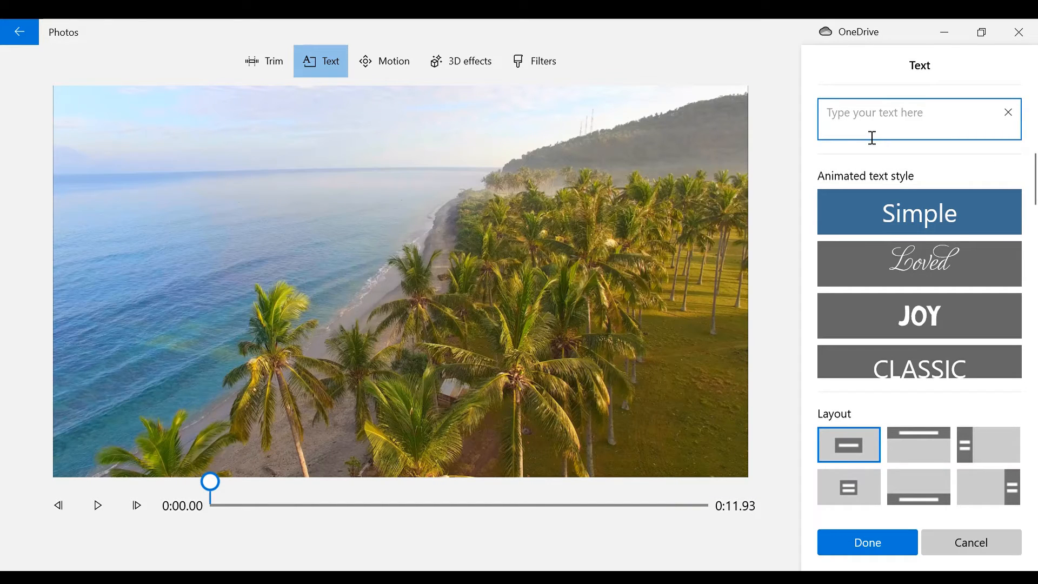
{"action": "type", "text": "Ocea"}
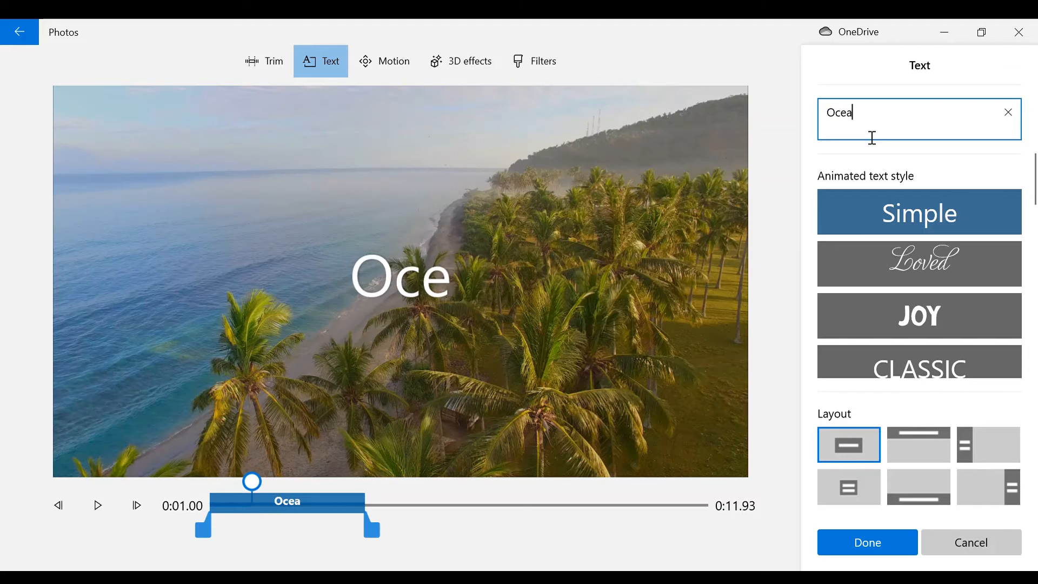
{"action": "type", "text": "n"}
Try the Simple, Loved and Joy animated styles on the "Ocean" text and settle on Classic.
{"action": "left_click", "coordinate": [945, 207]}
{"action": "left_click", "coordinate": [937, 264]}
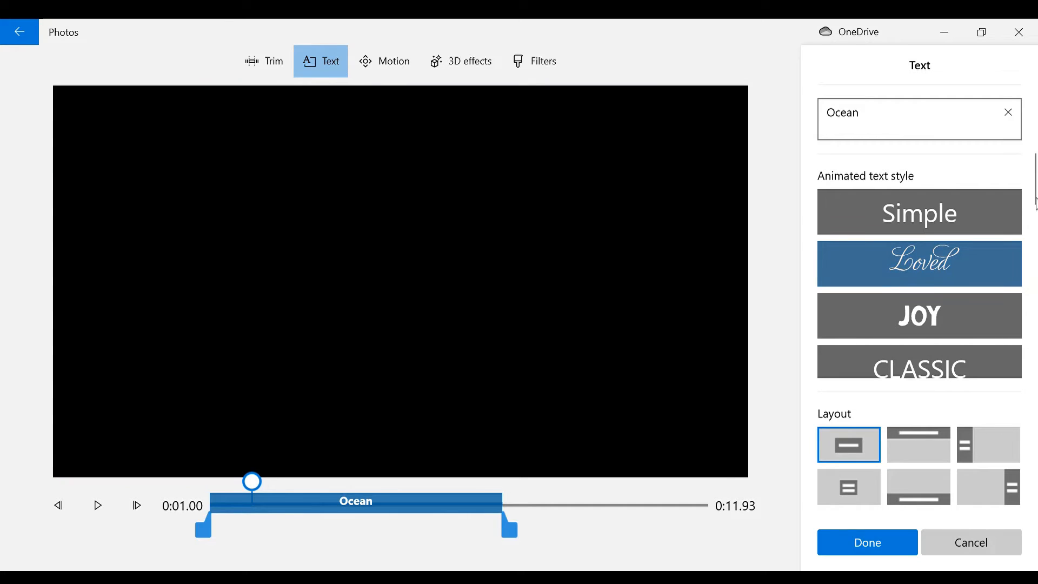
{"action": "scroll", "coordinate": [1034, 211], "scroll_direction": "down", "scroll_amount": 2}
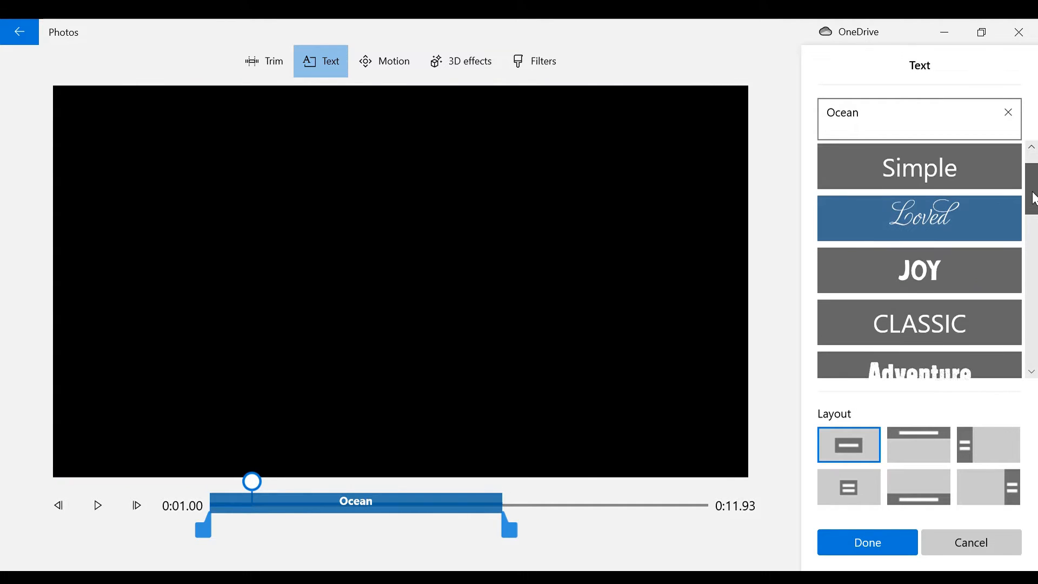
{"action": "left_click", "coordinate": [938, 259]}
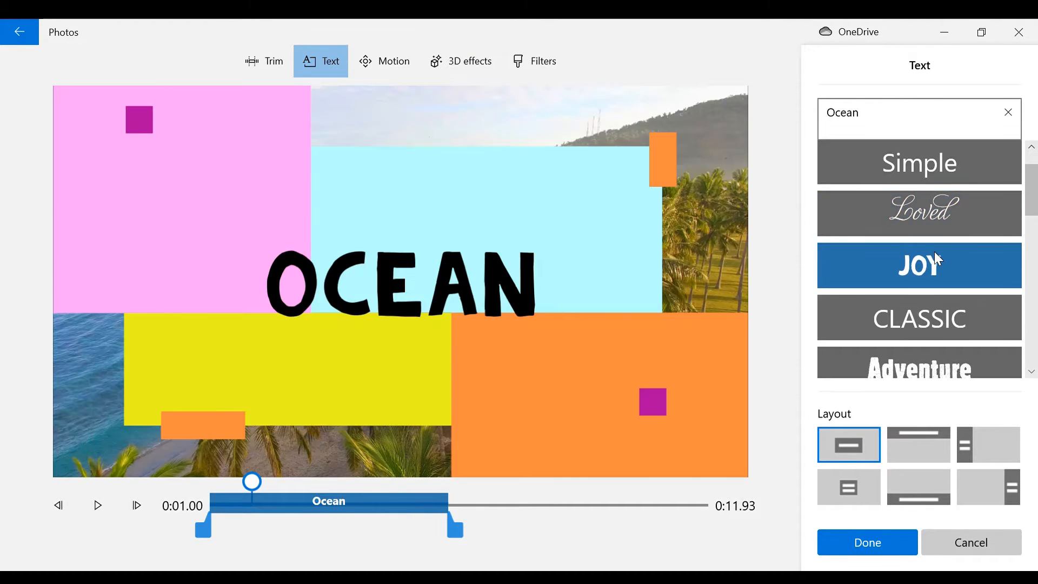
{"action": "left_click", "coordinate": [945, 318]}
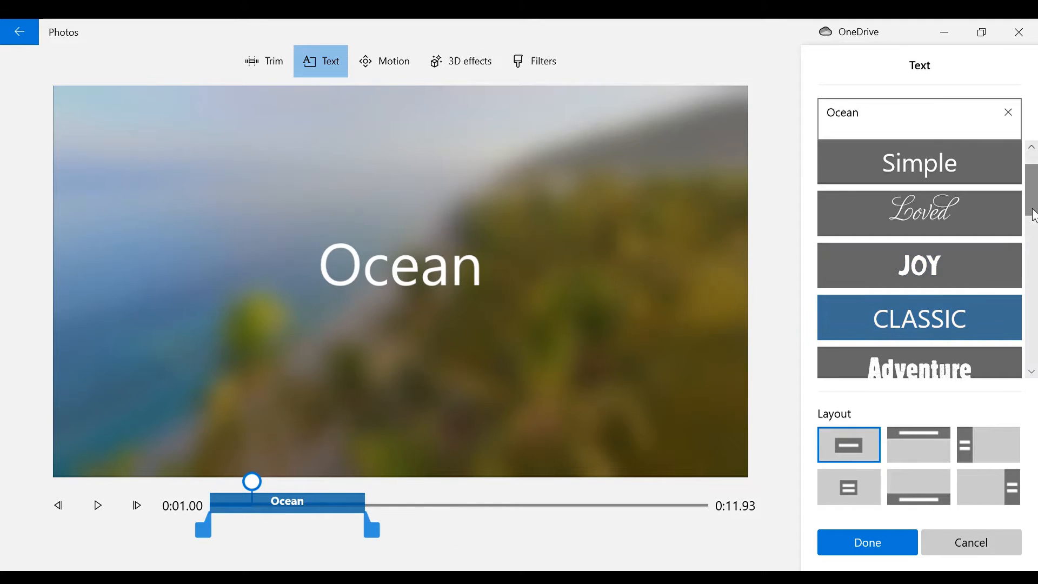
Set the "Ocean" text layout to a band along the bottom of the picture and apply the text.
{"action": "left_click", "coordinate": [933, 444]}
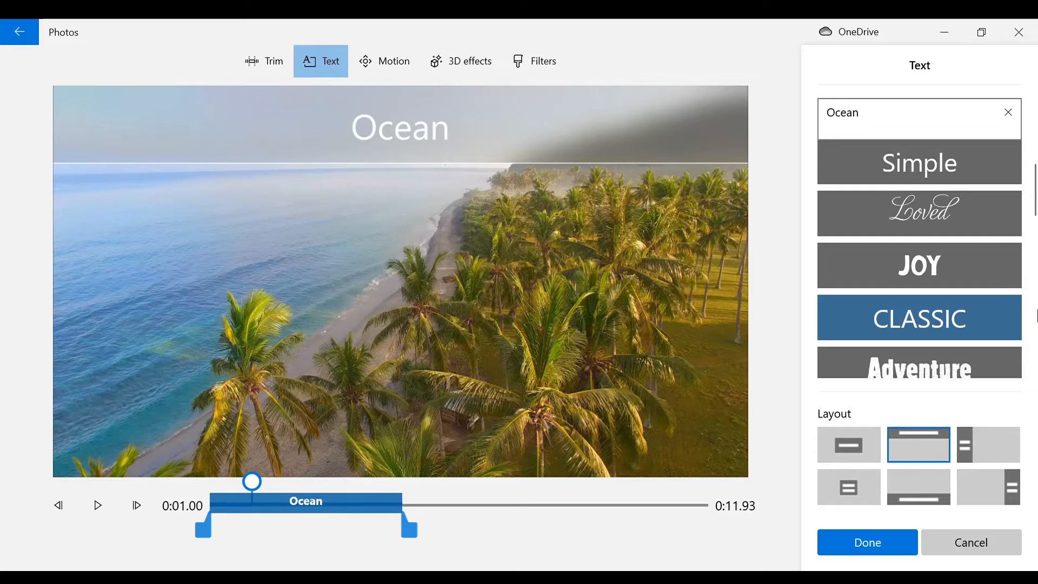
{"action": "scroll", "coordinate": [1033, 210], "scroll_direction": "down", "scroll_amount": 2}
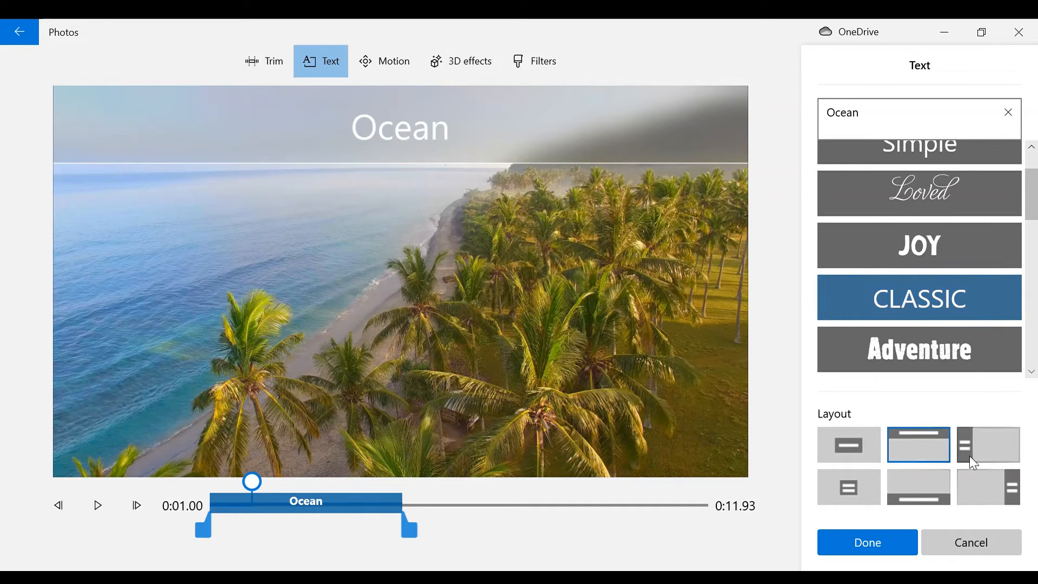
{"action": "left_click", "coordinate": [909, 496]}
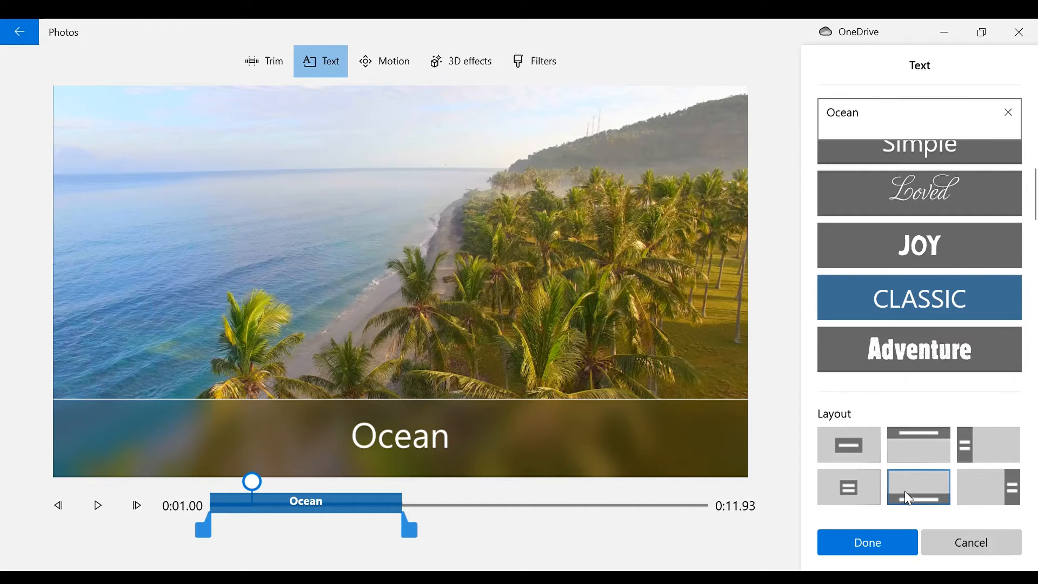
{"action": "left_click", "coordinate": [884, 543]}
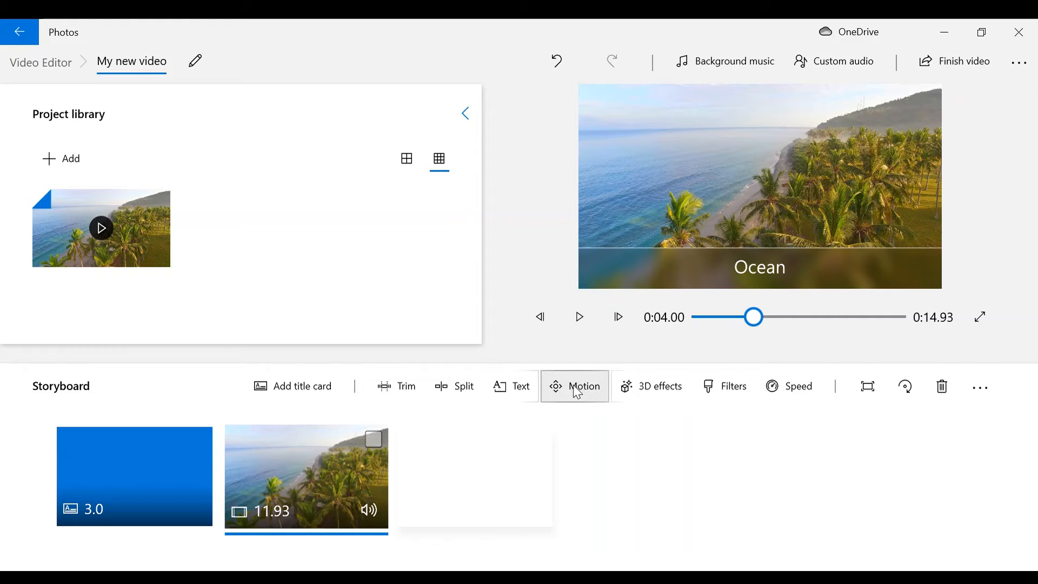
Apply the "Zoom out left" camera motion to the beach clip.
{"action": "left_click", "coordinate": [577, 388]}
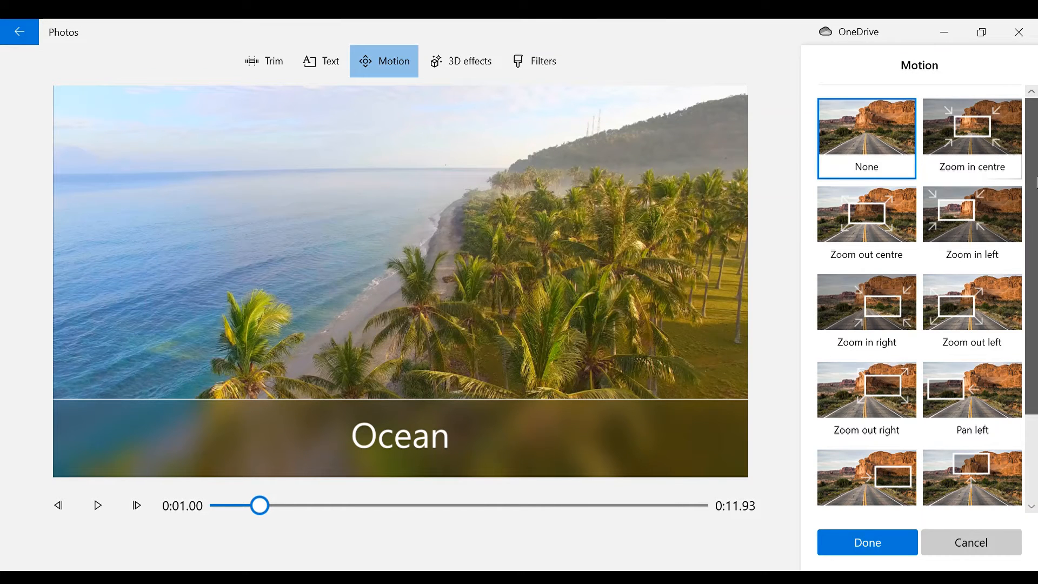
{"action": "scroll", "coordinate": [1037, 305], "scroll_direction": "down", "scroll_amount": 3}
{"action": "scroll", "coordinate": [1037, 300], "scroll_direction": "up", "scroll_amount": 2}
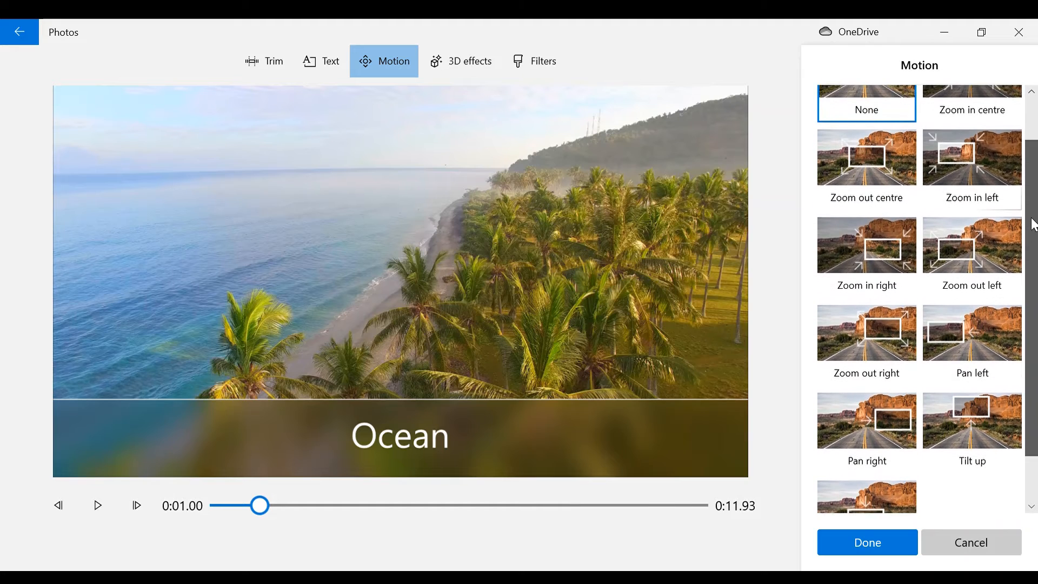
{"action": "left_click", "coordinate": [975, 271]}
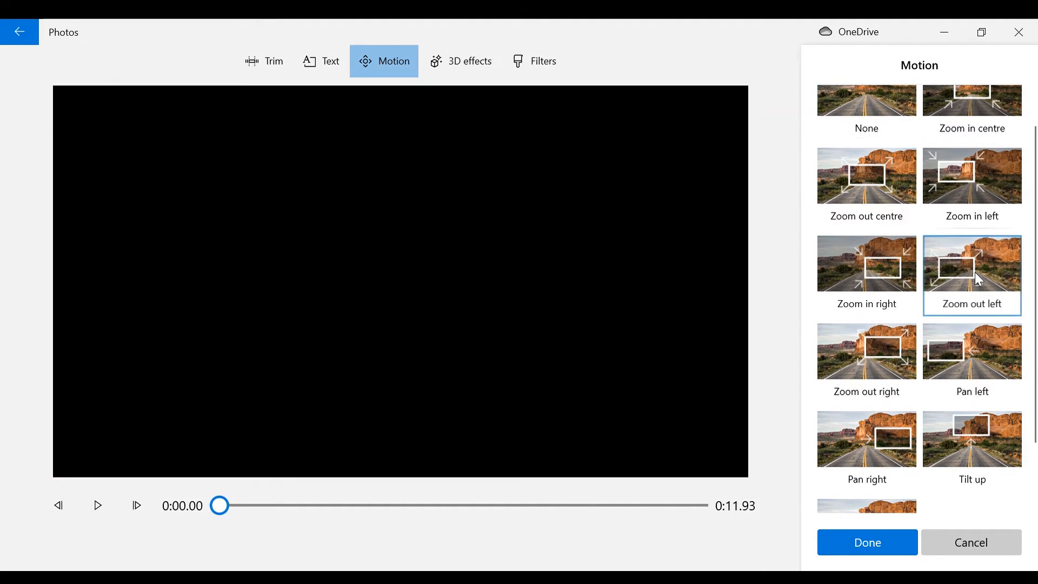
{"action": "left_click", "coordinate": [883, 545]}
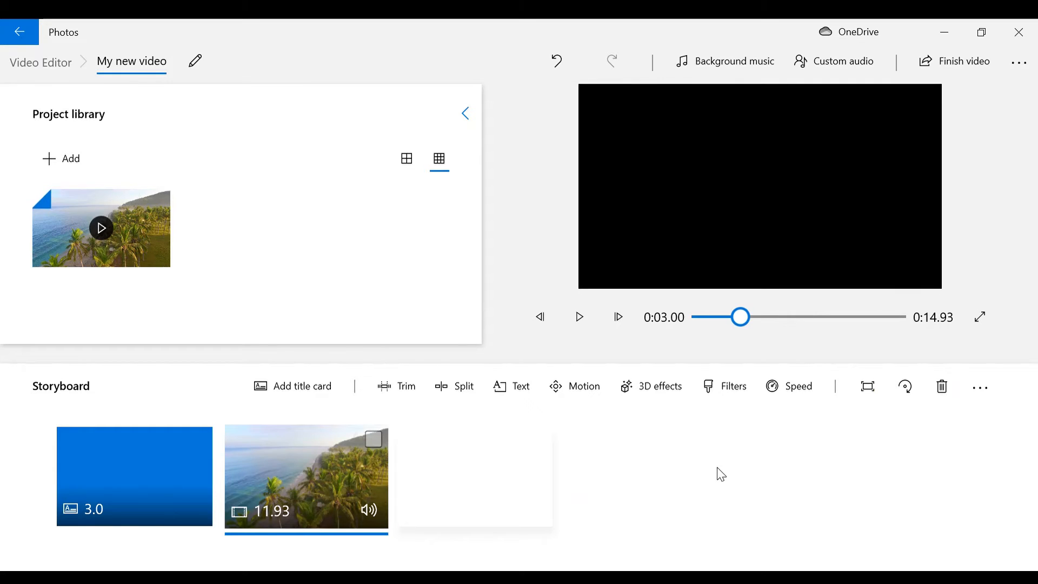
Apply the Balloons 3D effect to the beach clip.
{"action": "left_click", "coordinate": [657, 395]}
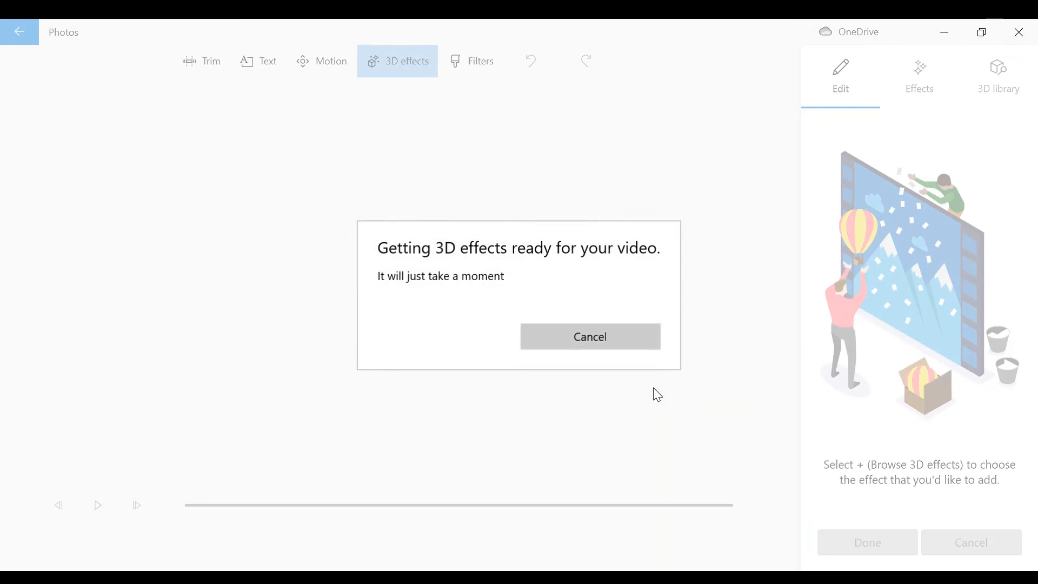
{"action": "left_click", "coordinate": [600, 340]}
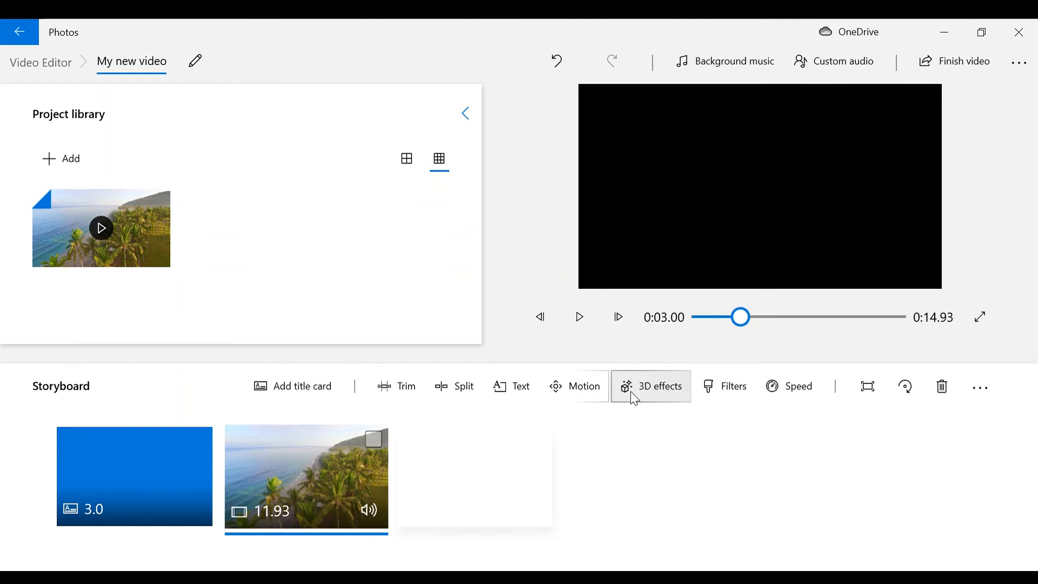
{"action": "left_click", "coordinate": [634, 399]}
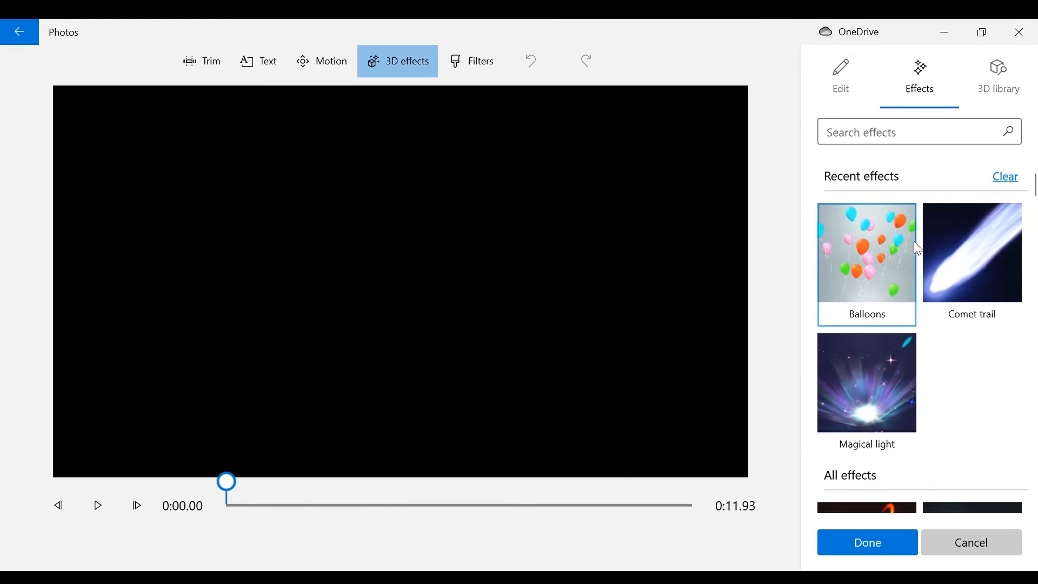
{"action": "left_click_drag", "start_coordinate": [1033, 187], "coordinate": [1030, 209]}
{"action": "left_click", "coordinate": [965, 312]}
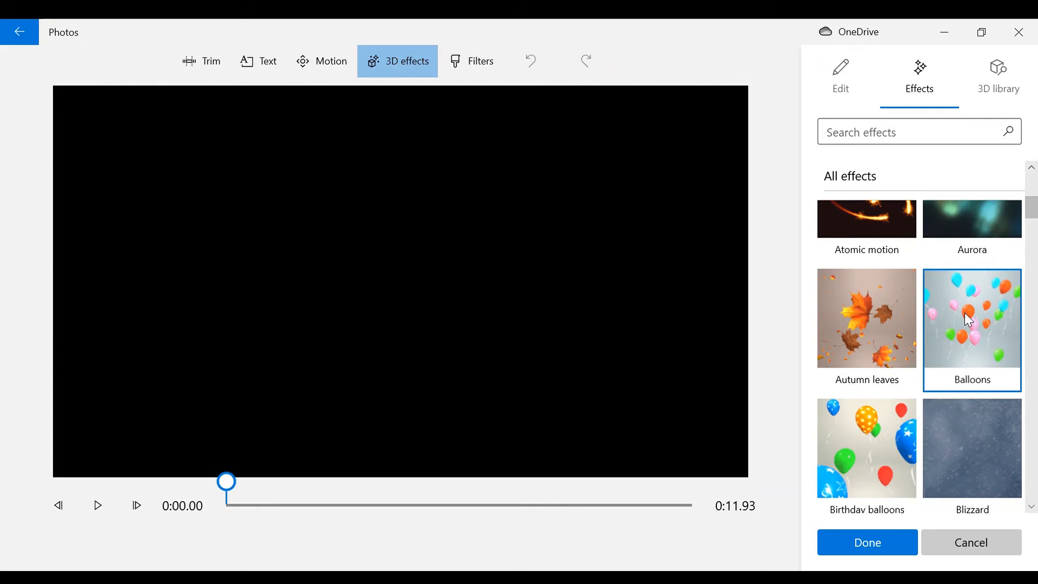
{"action": "left_click", "coordinate": [877, 547]}
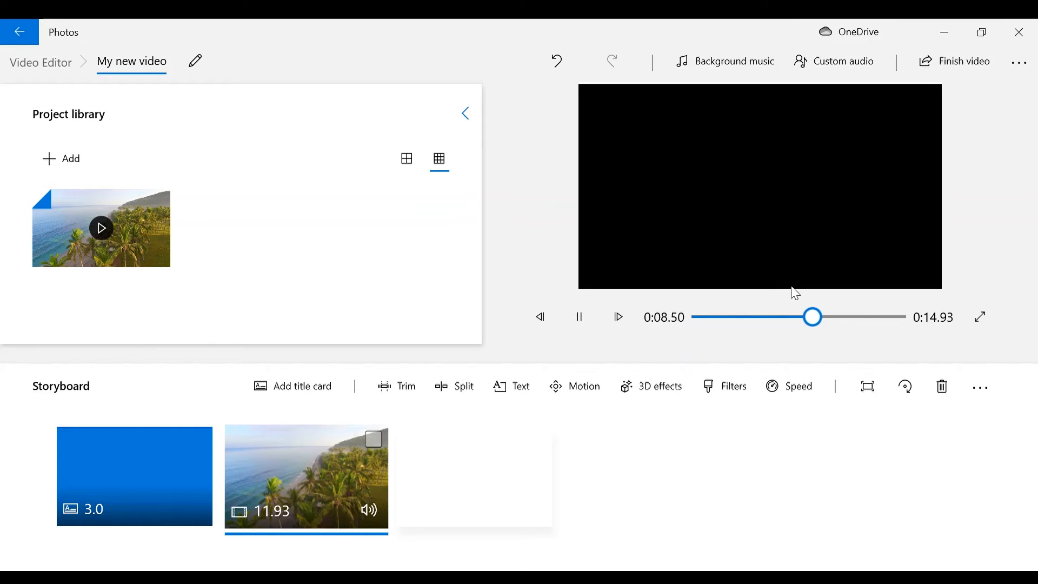
Play the edited video from near its beginning to check the result, and pause the preview.
{"action": "left_click_drag", "start_coordinate": [818, 316], "coordinate": [696, 316]}
{"action": "left_click", "coordinate": [580, 317]}
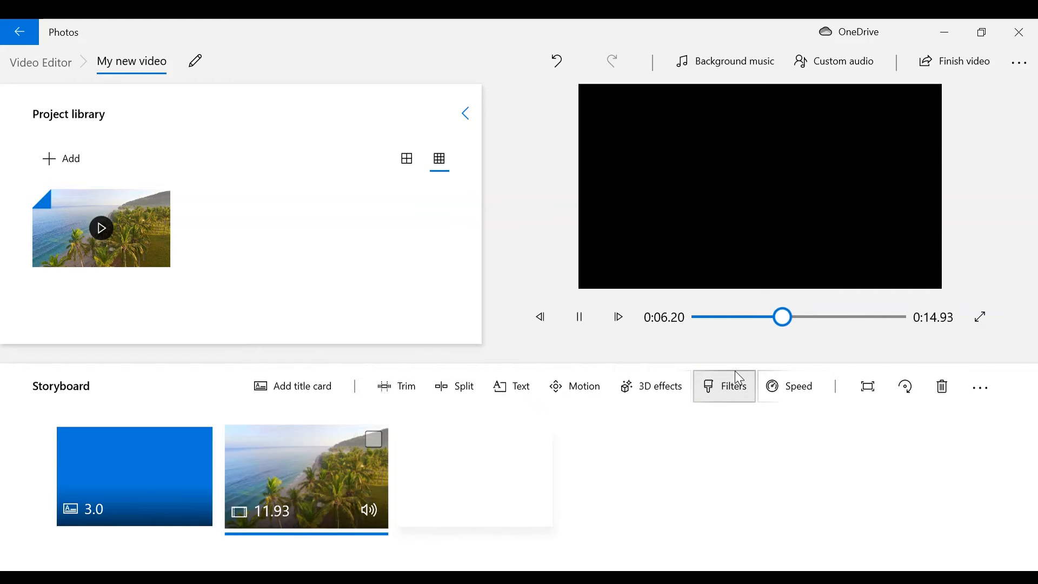
{"action": "left_click", "coordinate": [578, 316]}
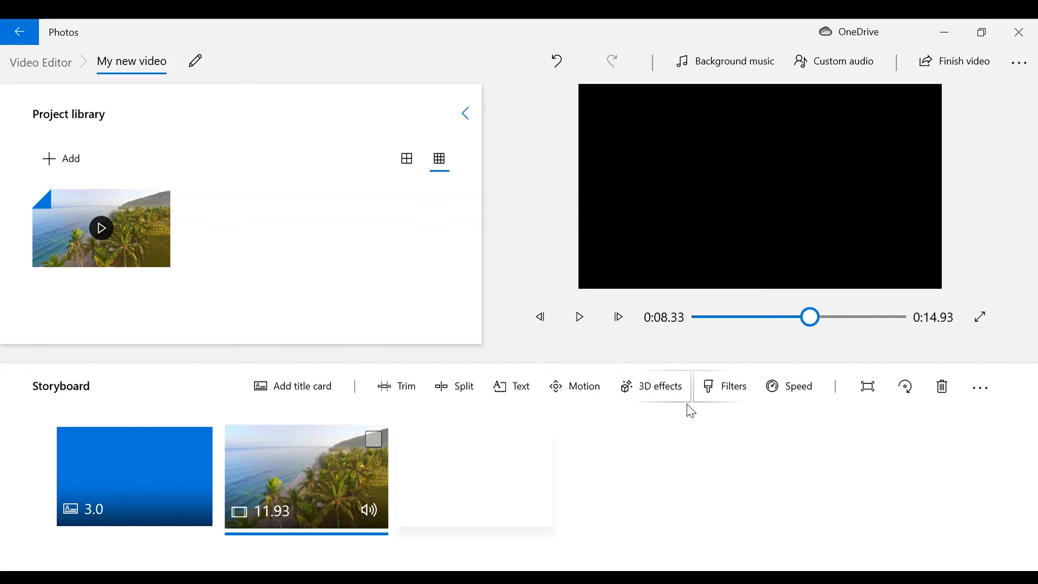
Apply the Denim filter to the beach clip after trying the Adventure and Pearl filters.
{"action": "left_click", "coordinate": [738, 388]}
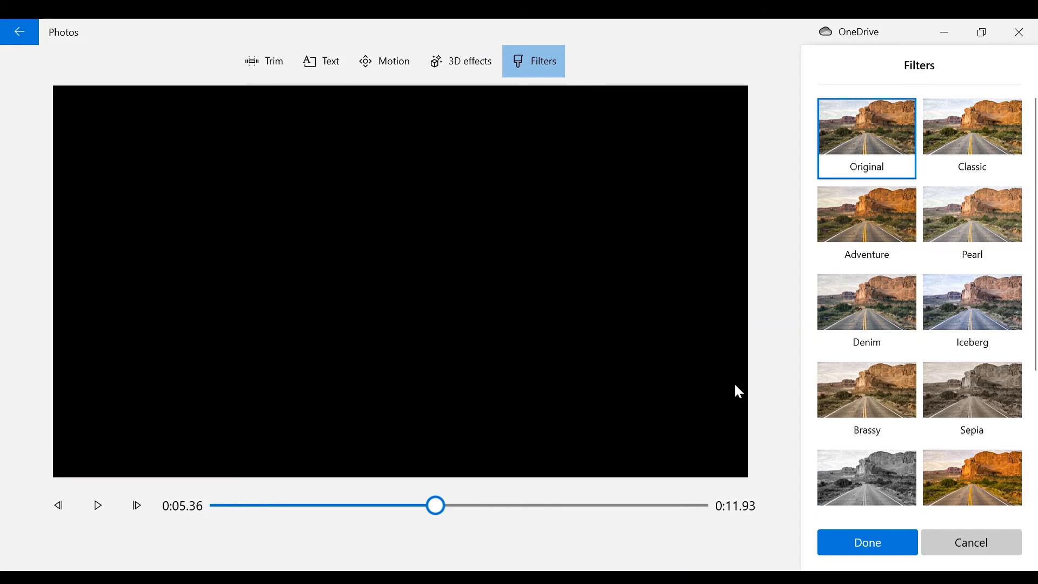
{"action": "left_click", "coordinate": [875, 211]}
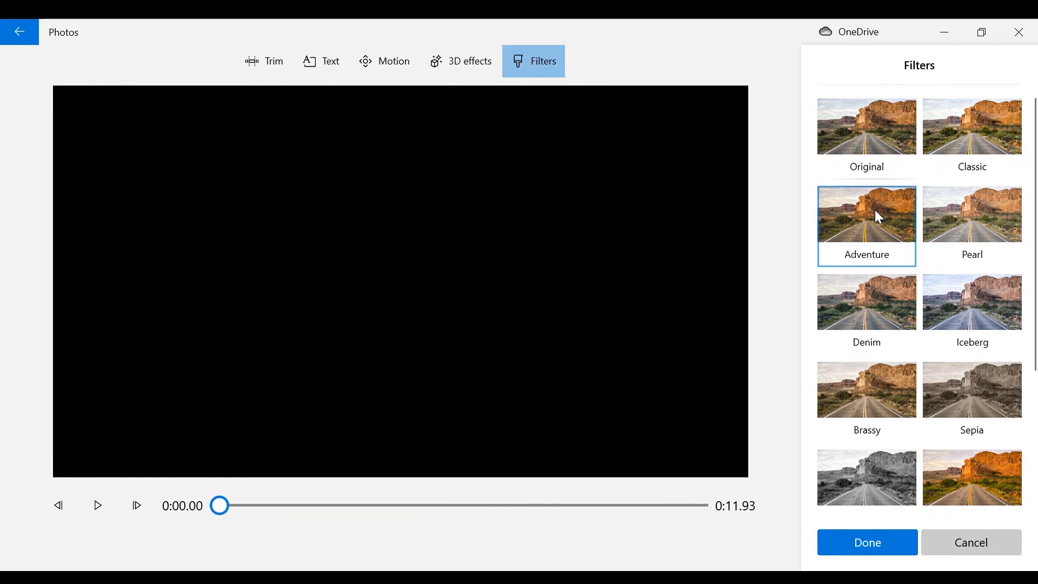
{"action": "left_click", "coordinate": [972, 224]}
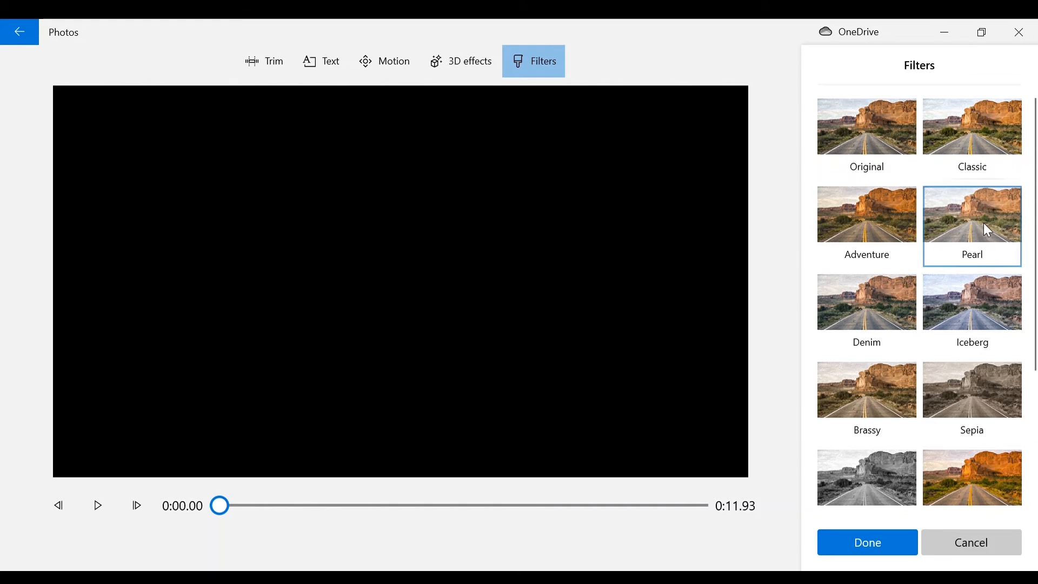
{"action": "left_click", "coordinate": [863, 321]}
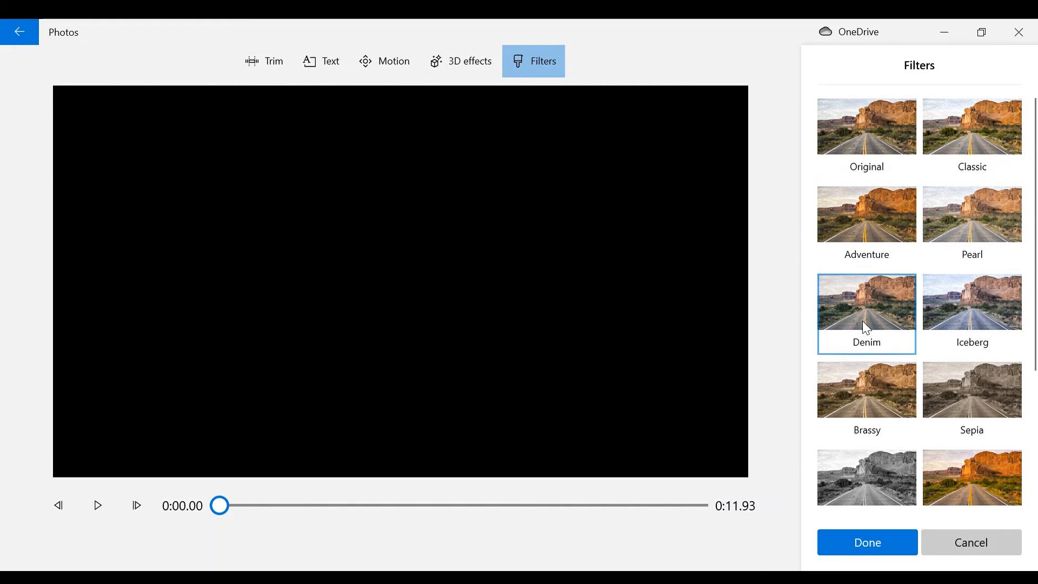
{"action": "left_click", "coordinate": [898, 549]}
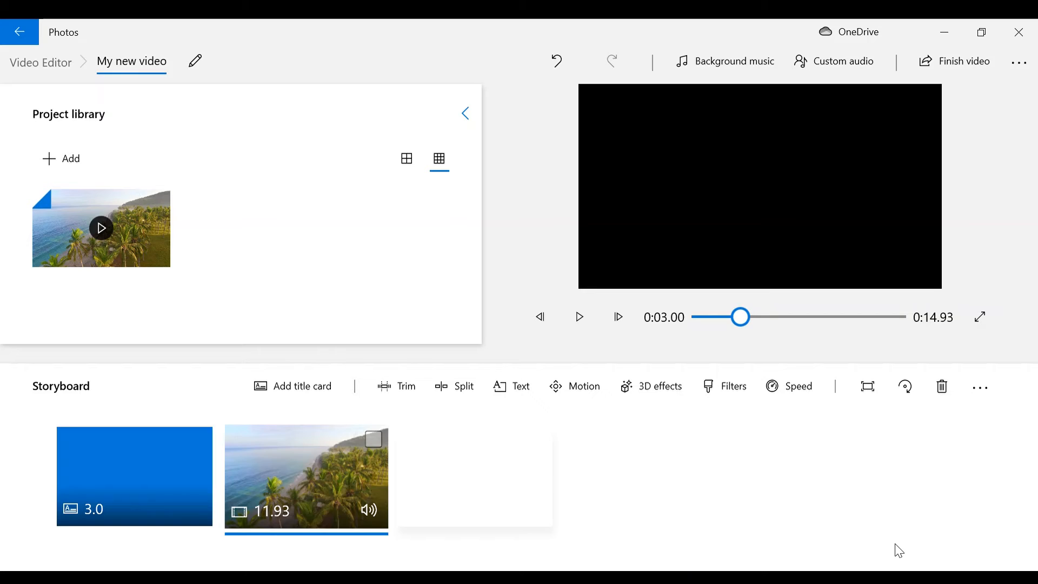
Check the beach clip's speed setting and leave it at Normal (1x).
{"action": "left_click", "coordinate": [792, 391]}
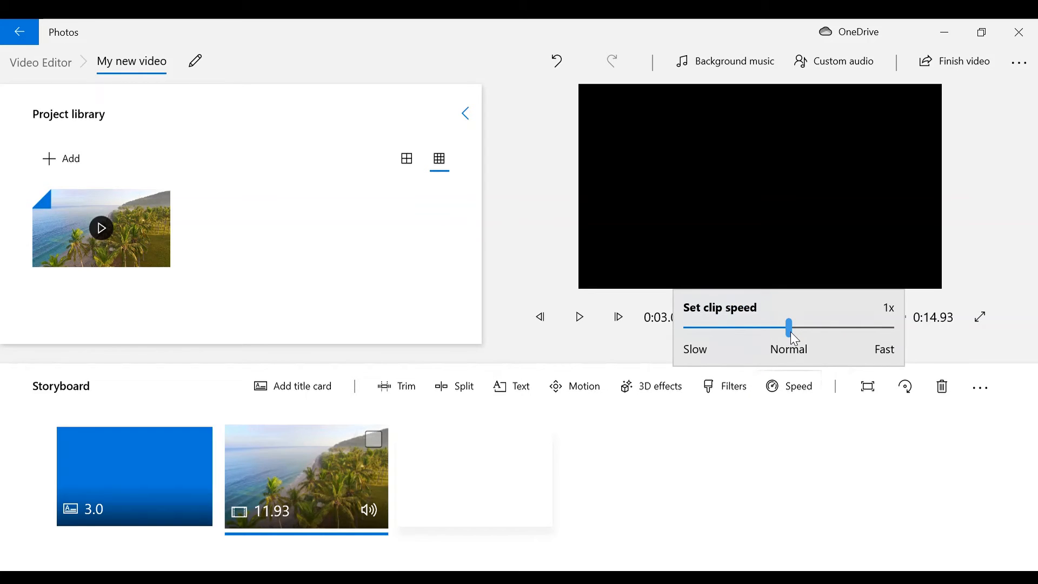
{"action": "mouse_move", "coordinate": [788, 333]}
{"action": "left_mouse_down"}
{"action": "mouse_move", "coordinate": [767, 334]}
{"action": "mouse_move", "coordinate": [791, 341]}
{"action": "left_mouse_up"}
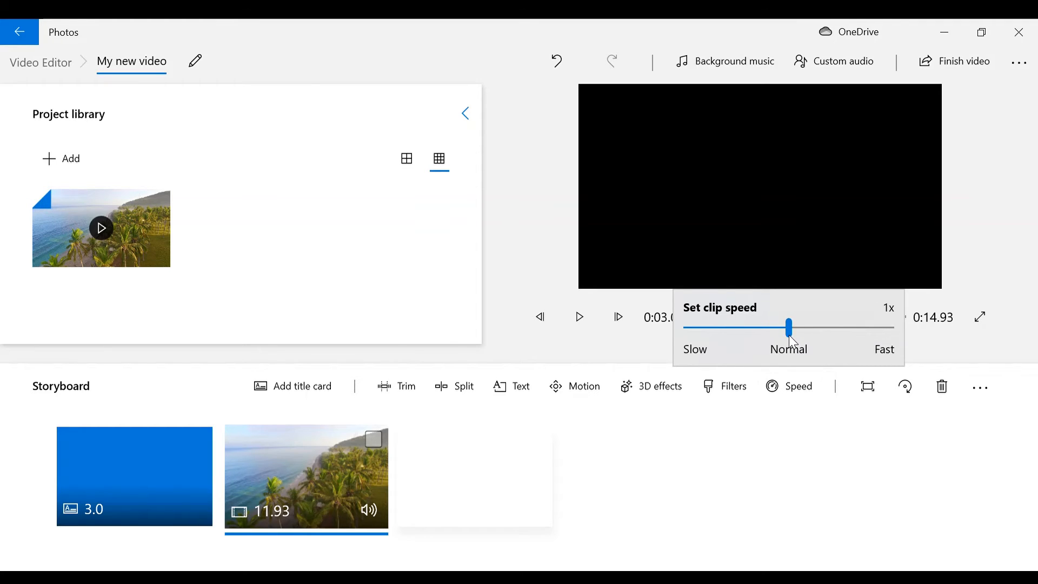
{"action": "left_click", "coordinate": [1003, 246]}
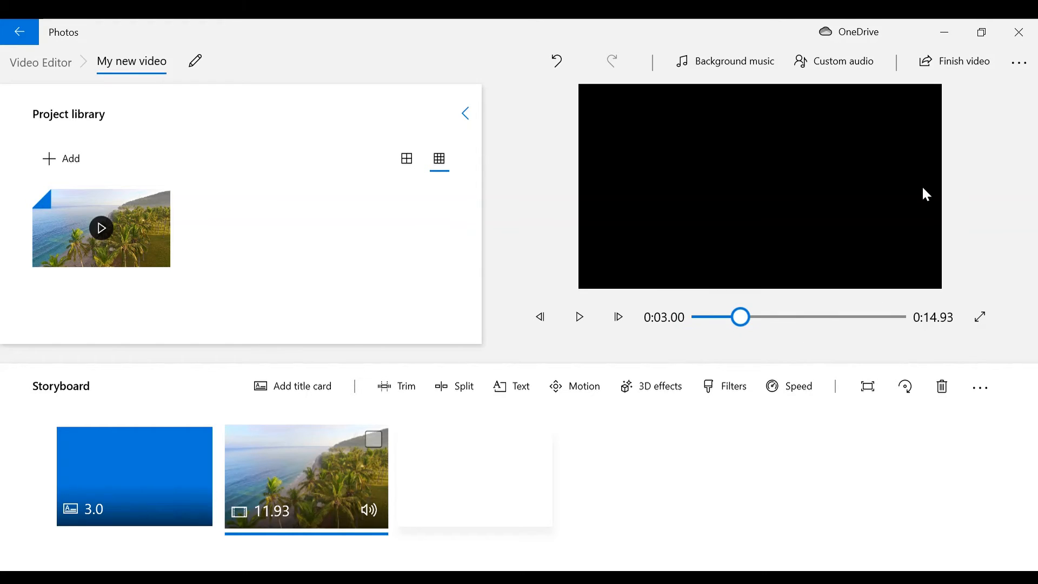
Add the background music track "Rebel Summer" with the video synced to the music's beat.
{"action": "left_click", "coordinate": [716, 68]}
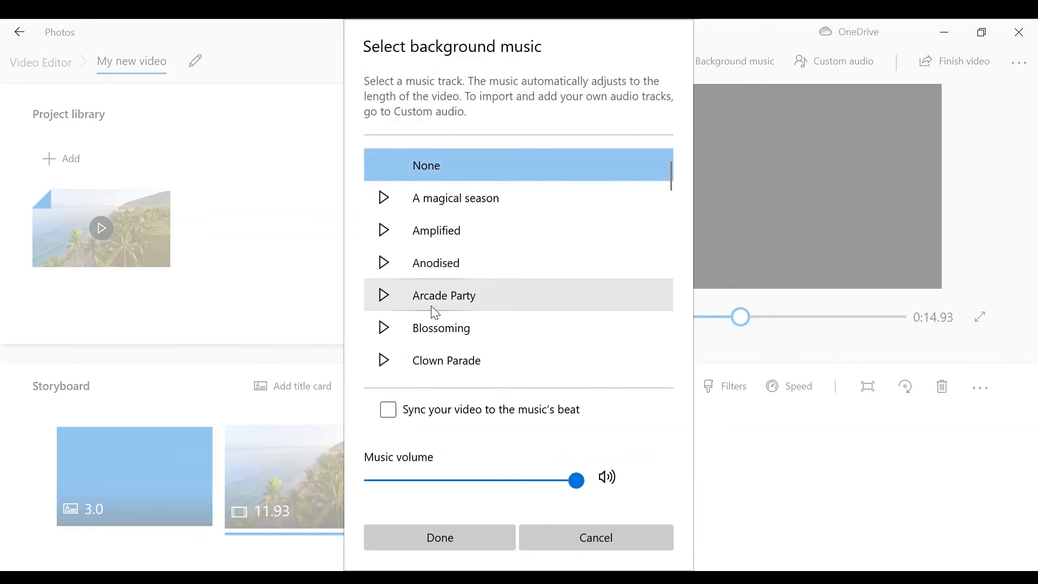
{"action": "left_click", "coordinate": [388, 408]}
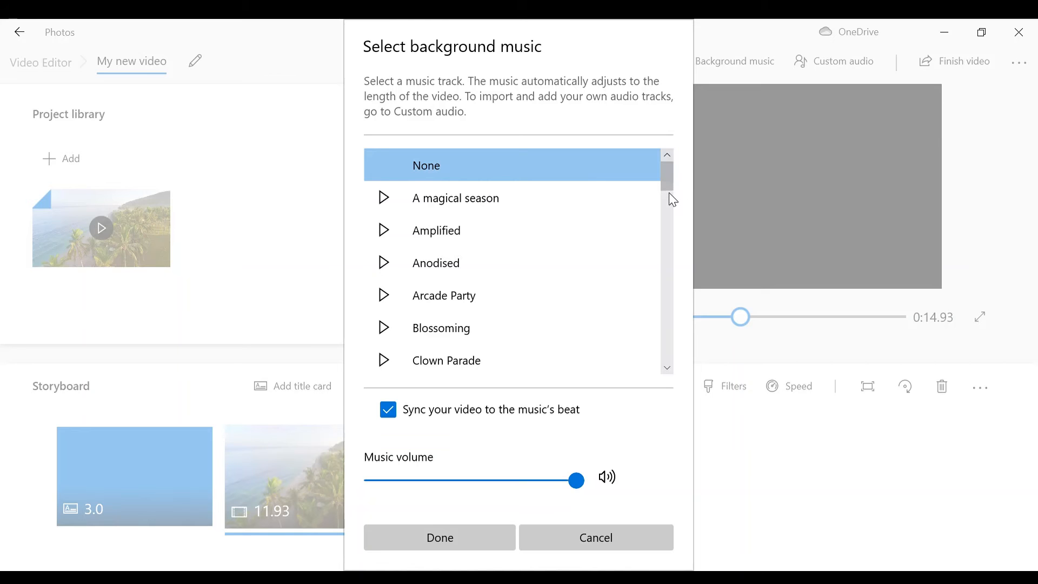
{"action": "left_click_drag", "start_coordinate": [664, 207], "coordinate": [657, 265]}
{"action": "left_click", "coordinate": [391, 238]}
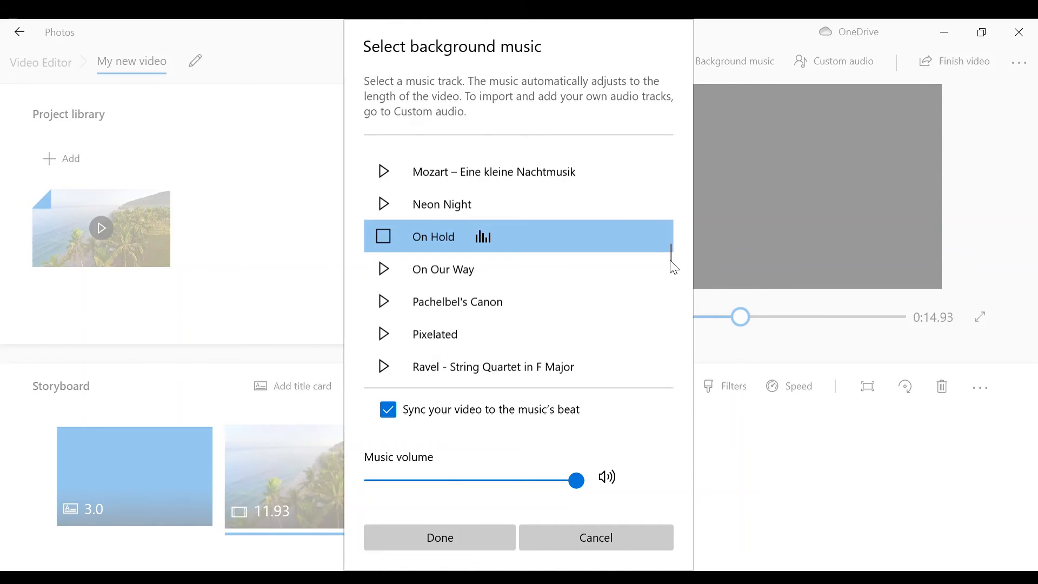
{"action": "left_click_drag", "start_coordinate": [669, 256], "coordinate": [668, 271]}
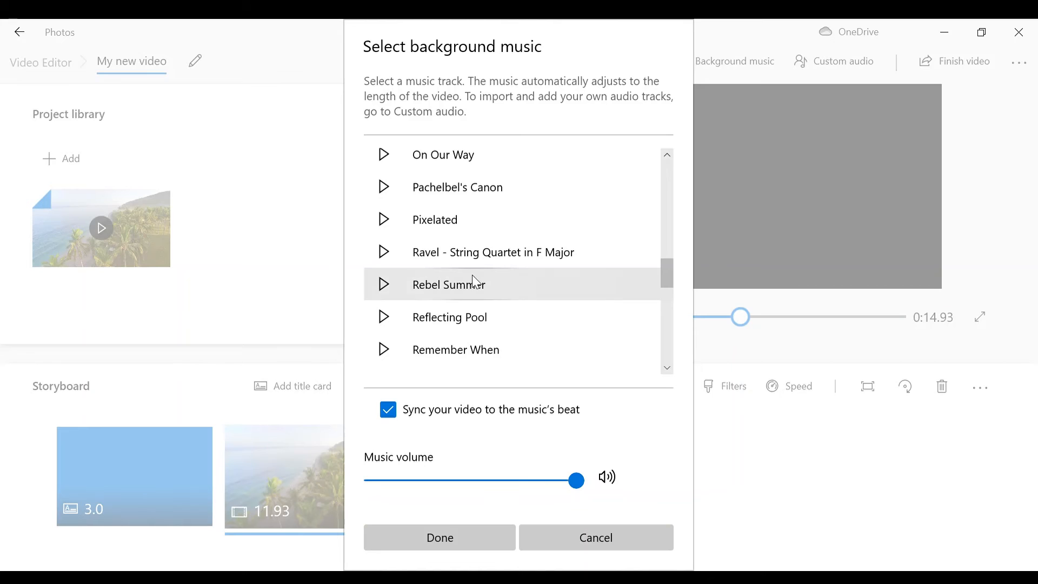
{"action": "left_click", "coordinate": [384, 286]}
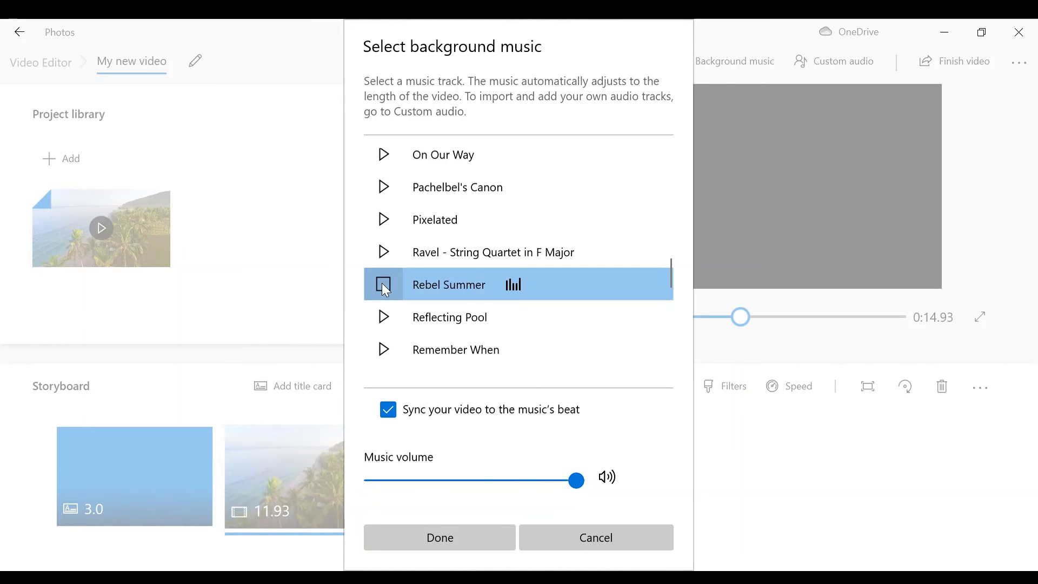
{"action": "left_click", "coordinate": [454, 539]}
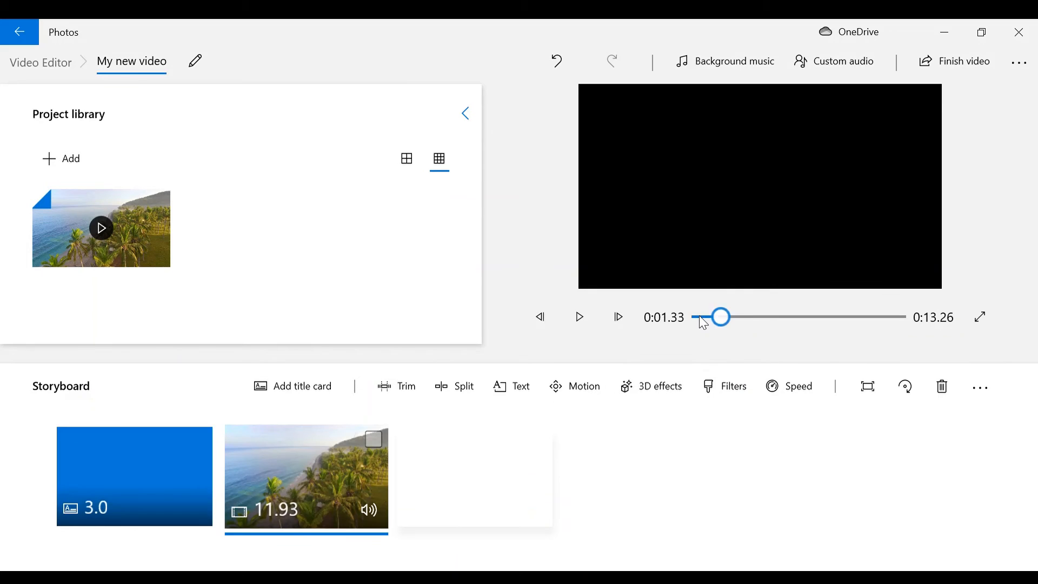
Play the video from near its beginning to check the background music, and pause the preview.
{"action": "left_click", "coordinate": [701, 317]}
{"action": "left_click", "coordinate": [579, 316]}
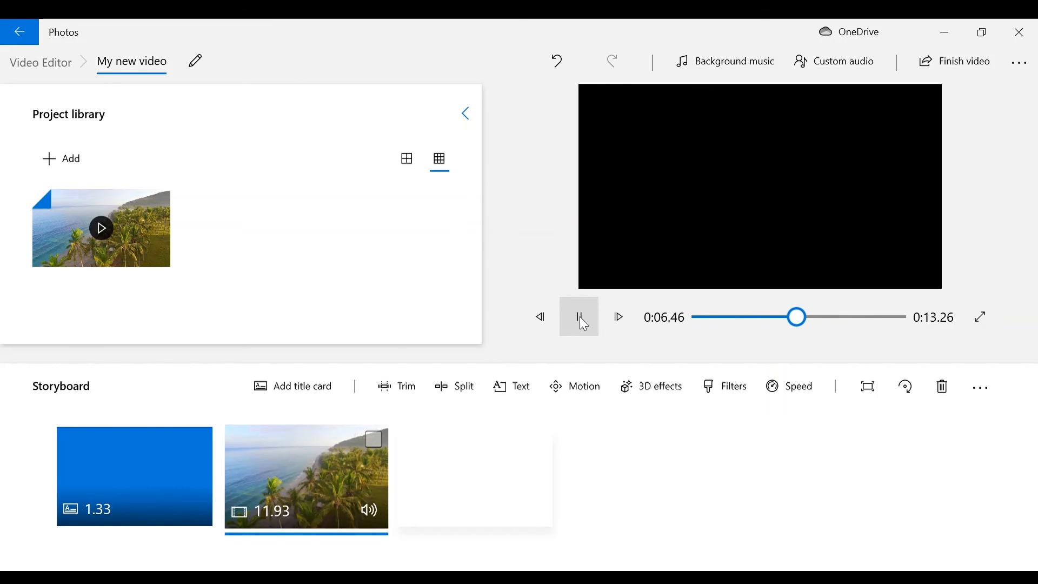
{"action": "left_click", "coordinate": [580, 316]}
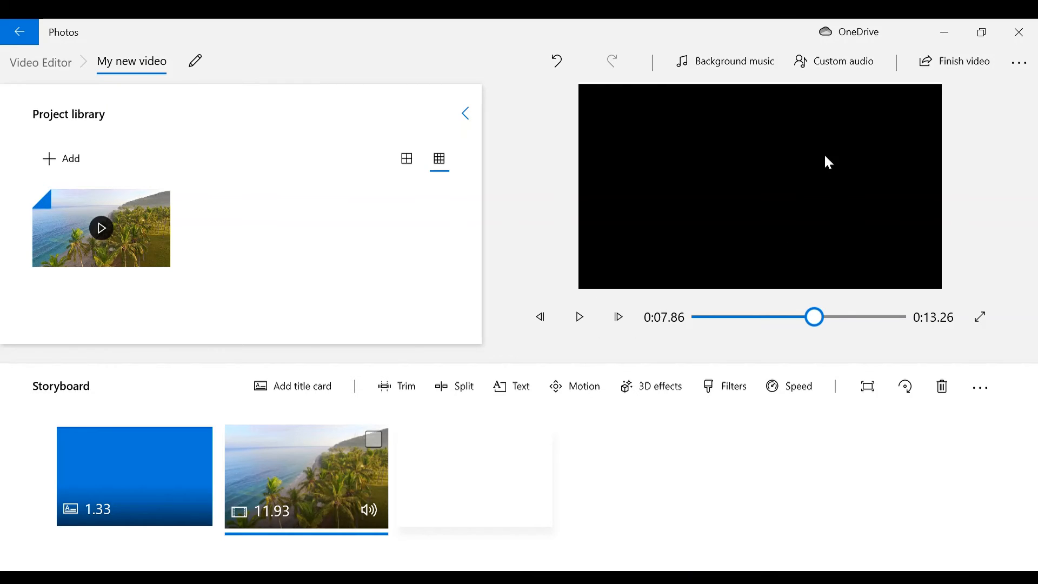
Add the "Islabonita" MP3 file as custom audio spanning the whole video.
{"action": "left_click", "coordinate": [824, 71]}
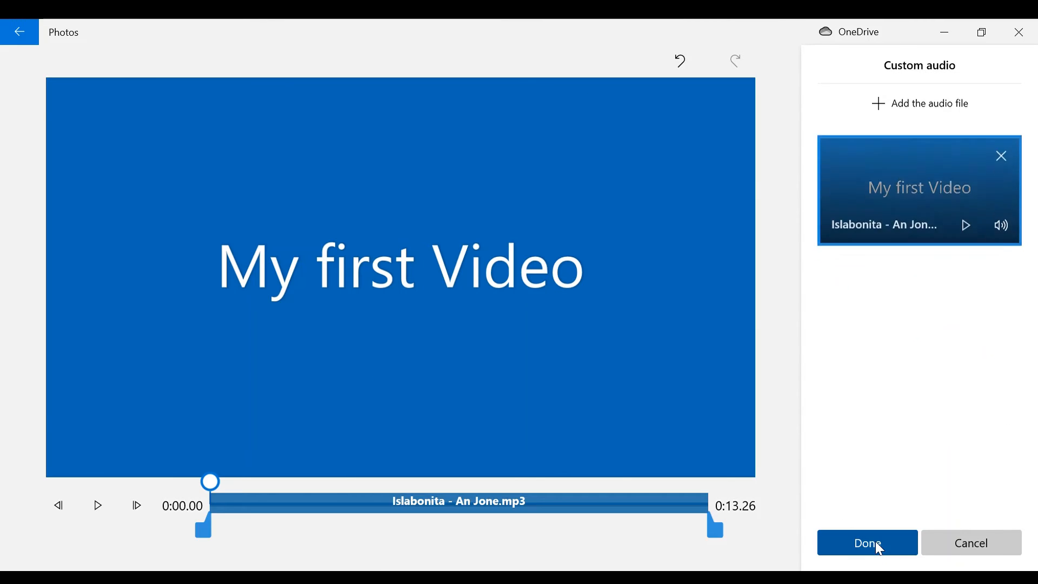
{"action": "left_click", "coordinate": [876, 544]}
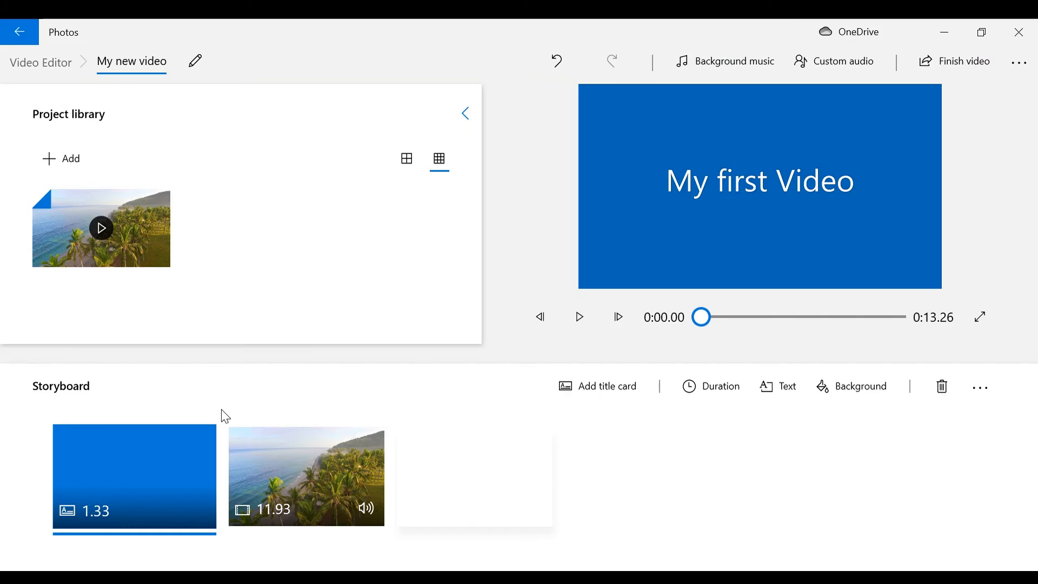
Preview the video with the custom audio, skipping ahead in the beach clip, and return the playhead to the start.
{"action": "left_click", "coordinate": [578, 318]}
{"action": "left_click", "coordinate": [578, 318]}
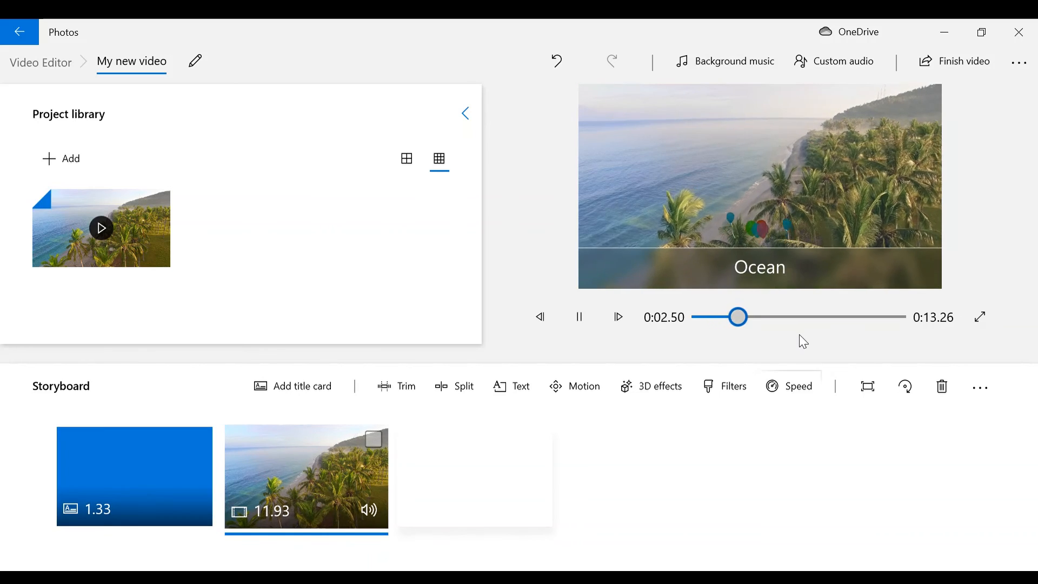
{"action": "left_click", "coordinate": [764, 317]}
{"action": "left_click", "coordinate": [579, 318]}
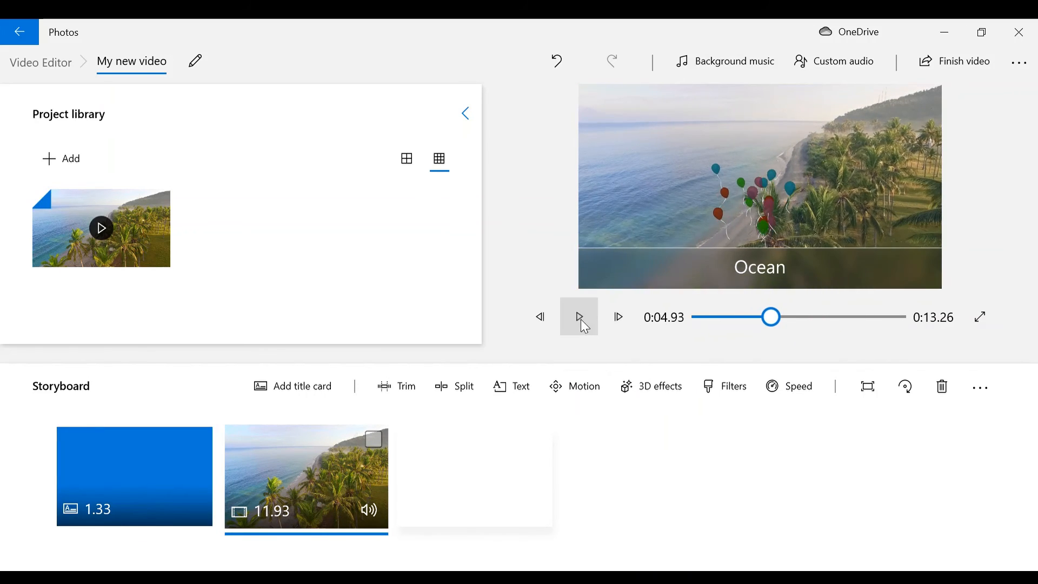
{"action": "left_click_drag", "start_coordinate": [767, 314], "coordinate": [676, 293]}
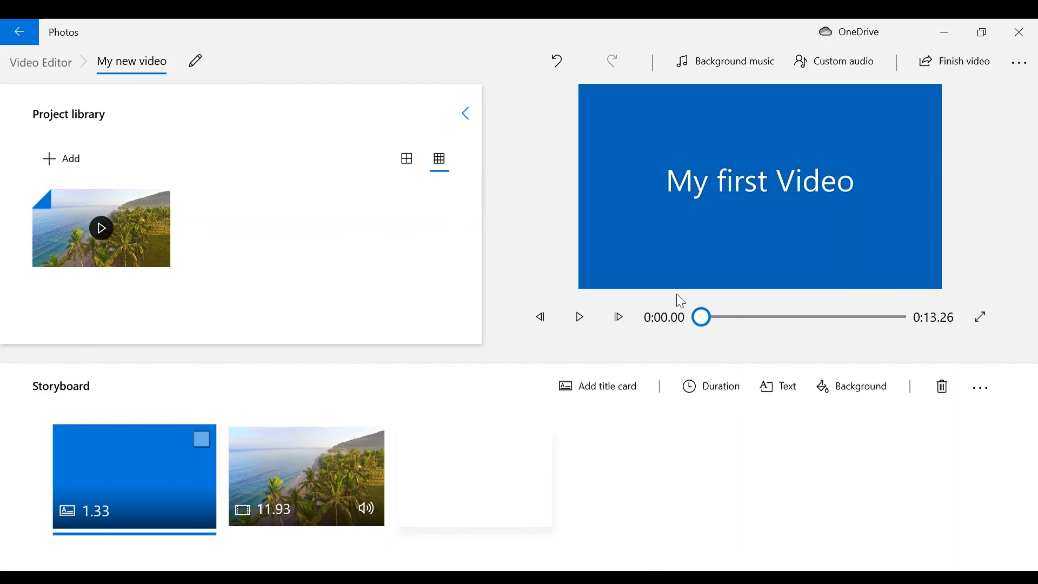
Review the custom audio track's placement and play the video with it in the custom audio editor.
{"action": "left_click", "coordinate": [956, 69]}
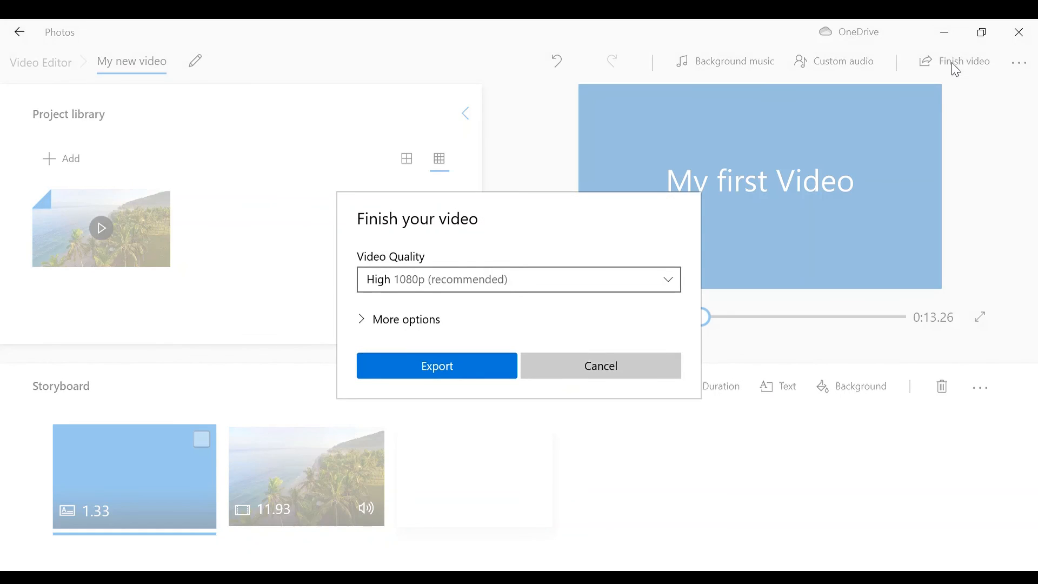
{"action": "left_click", "coordinate": [614, 362]}
{"action": "left_click", "coordinate": [837, 68]}
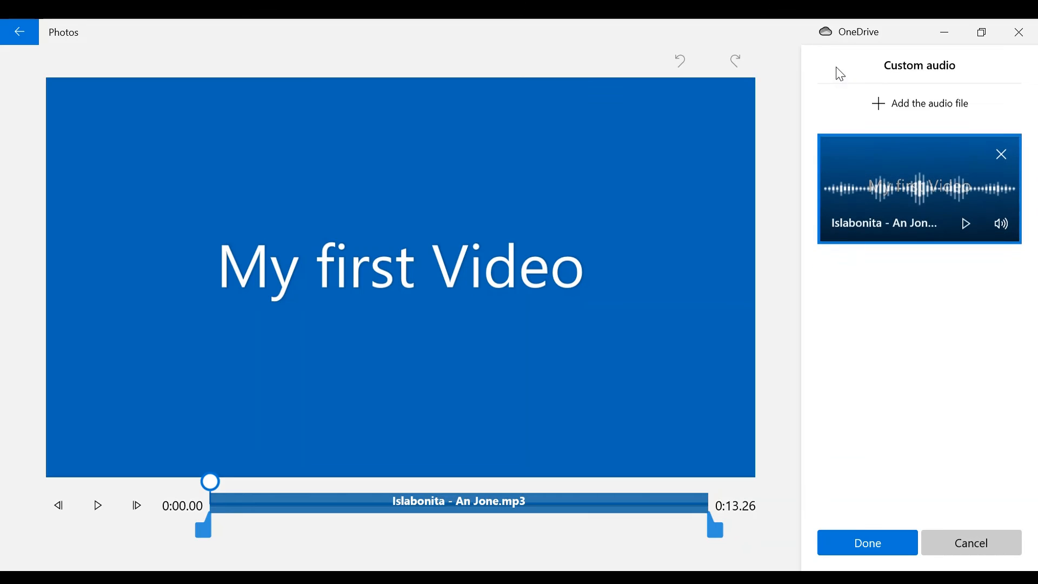
{"action": "left_click", "coordinate": [889, 542]}
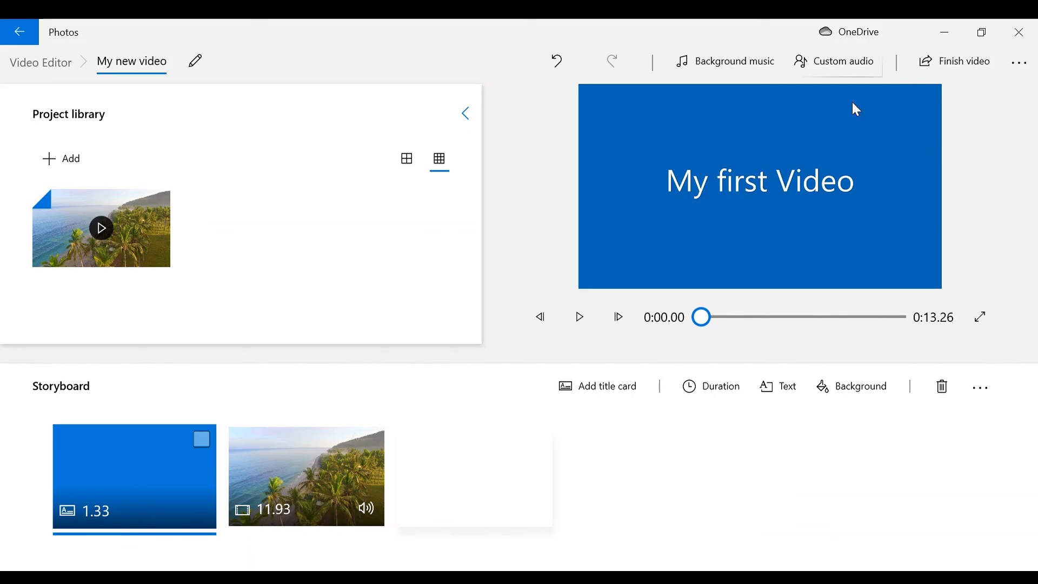
{"action": "left_click", "coordinate": [832, 60]}
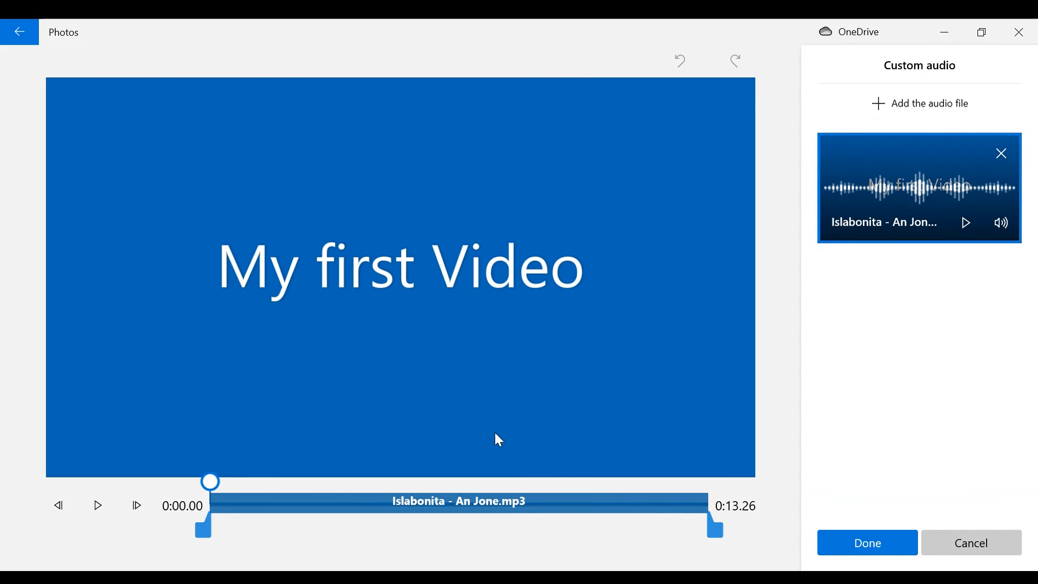
{"action": "left_click", "coordinate": [97, 508]}
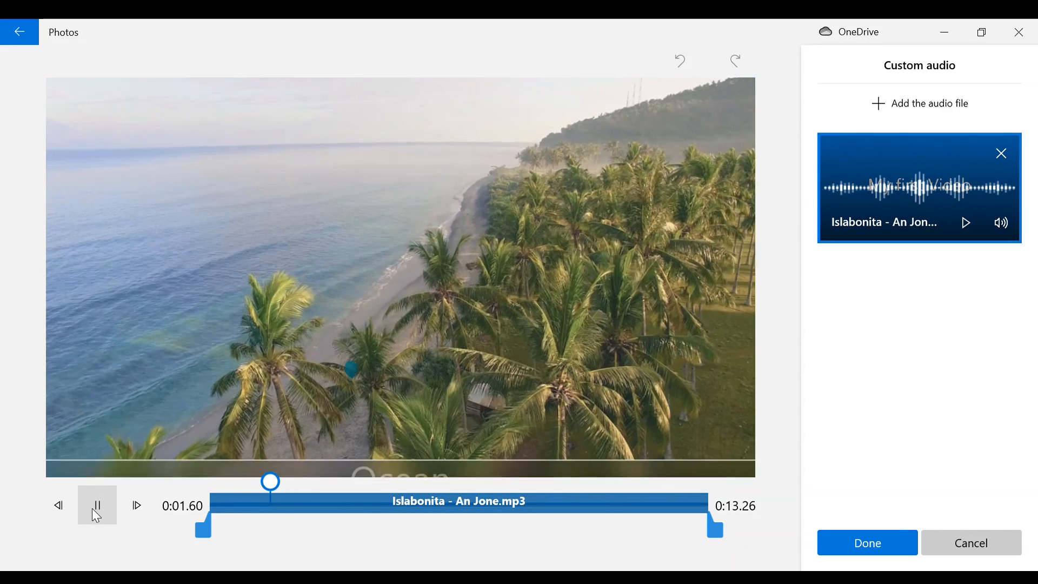
{"action": "left_click", "coordinate": [868, 543]}
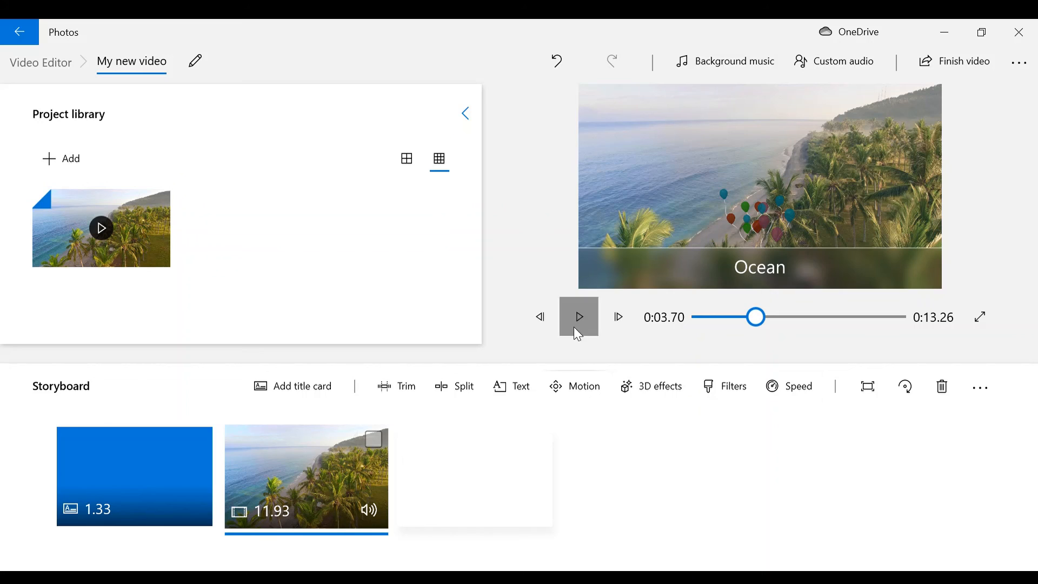
Play more of the beach clip as a last check and start exporting the video at High 1080p quality.
{"action": "left_click", "coordinate": [577, 334]}
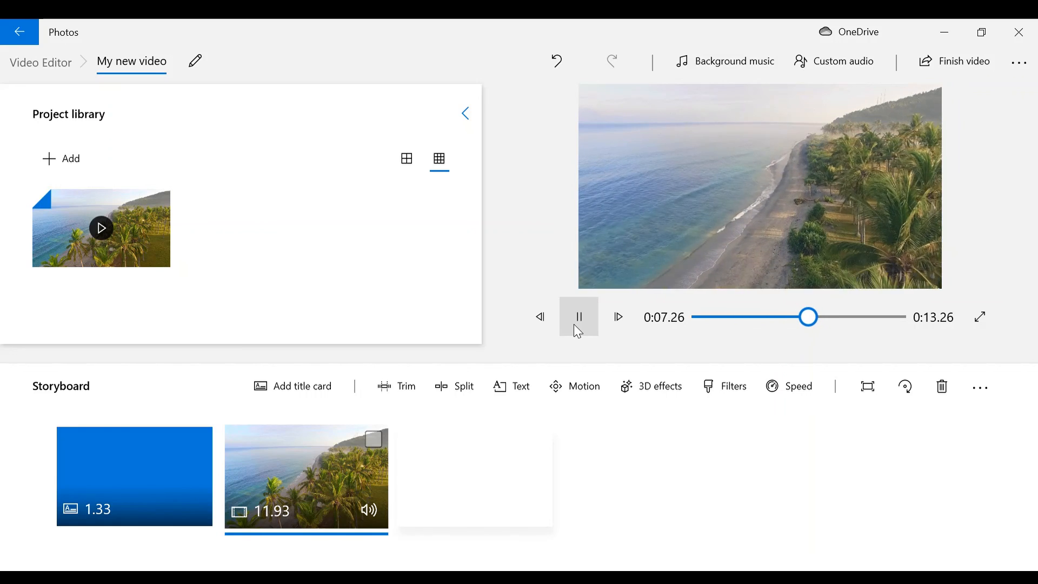
{"action": "left_click", "coordinate": [579, 322]}
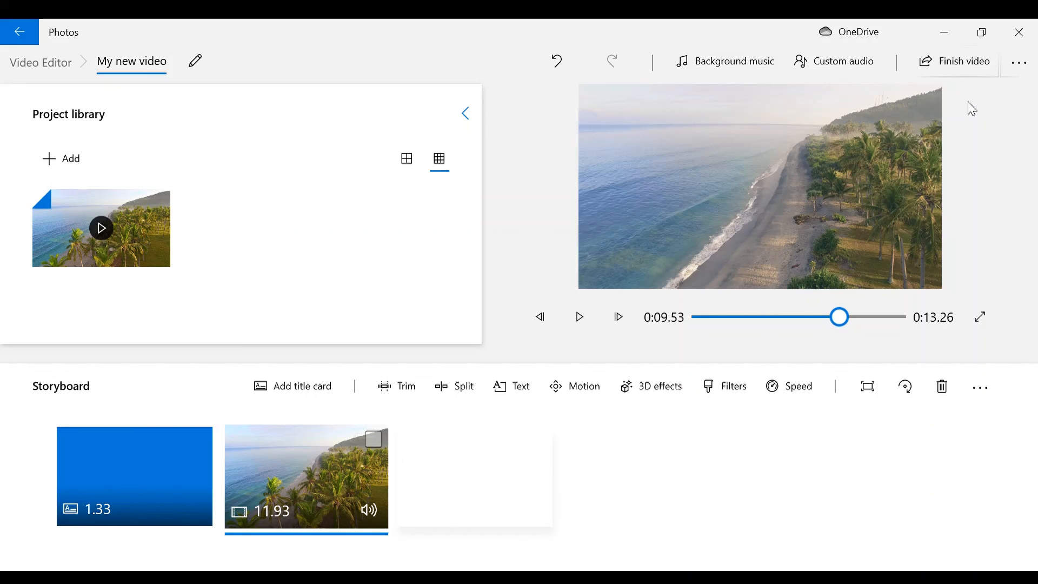
{"action": "left_click", "coordinate": [952, 64]}
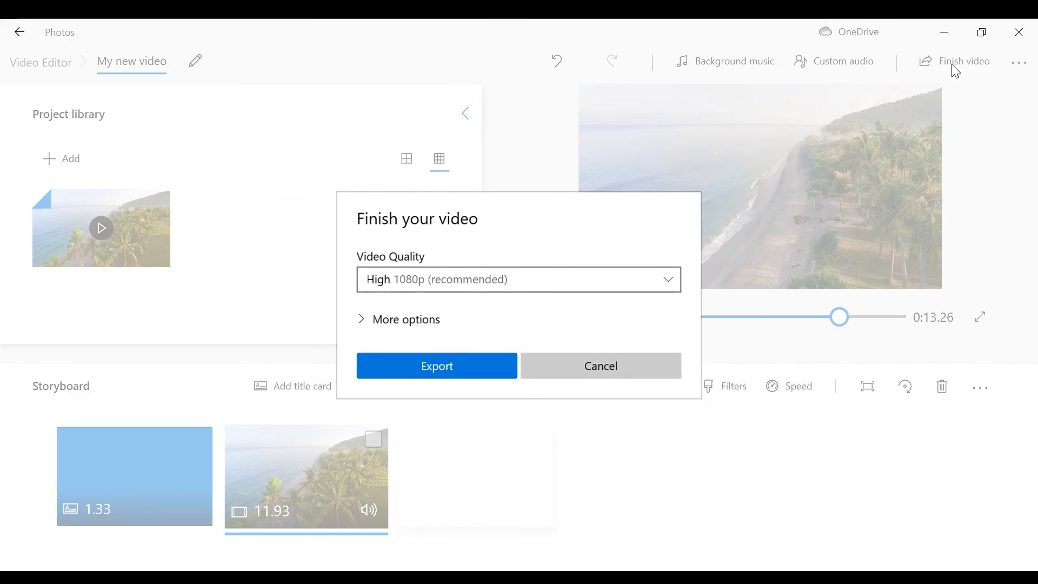
{"action": "left_click", "coordinate": [460, 362]}
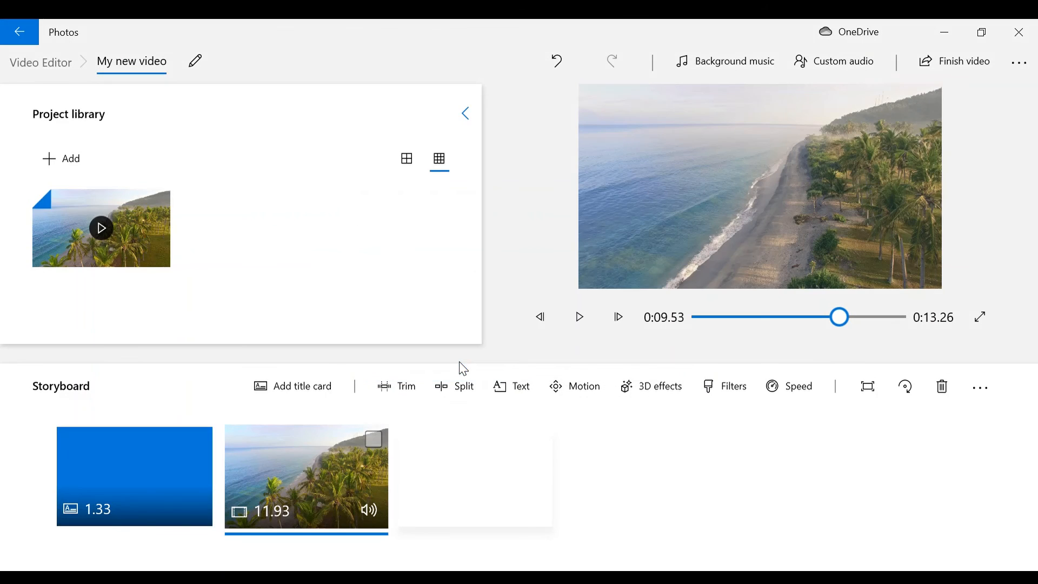